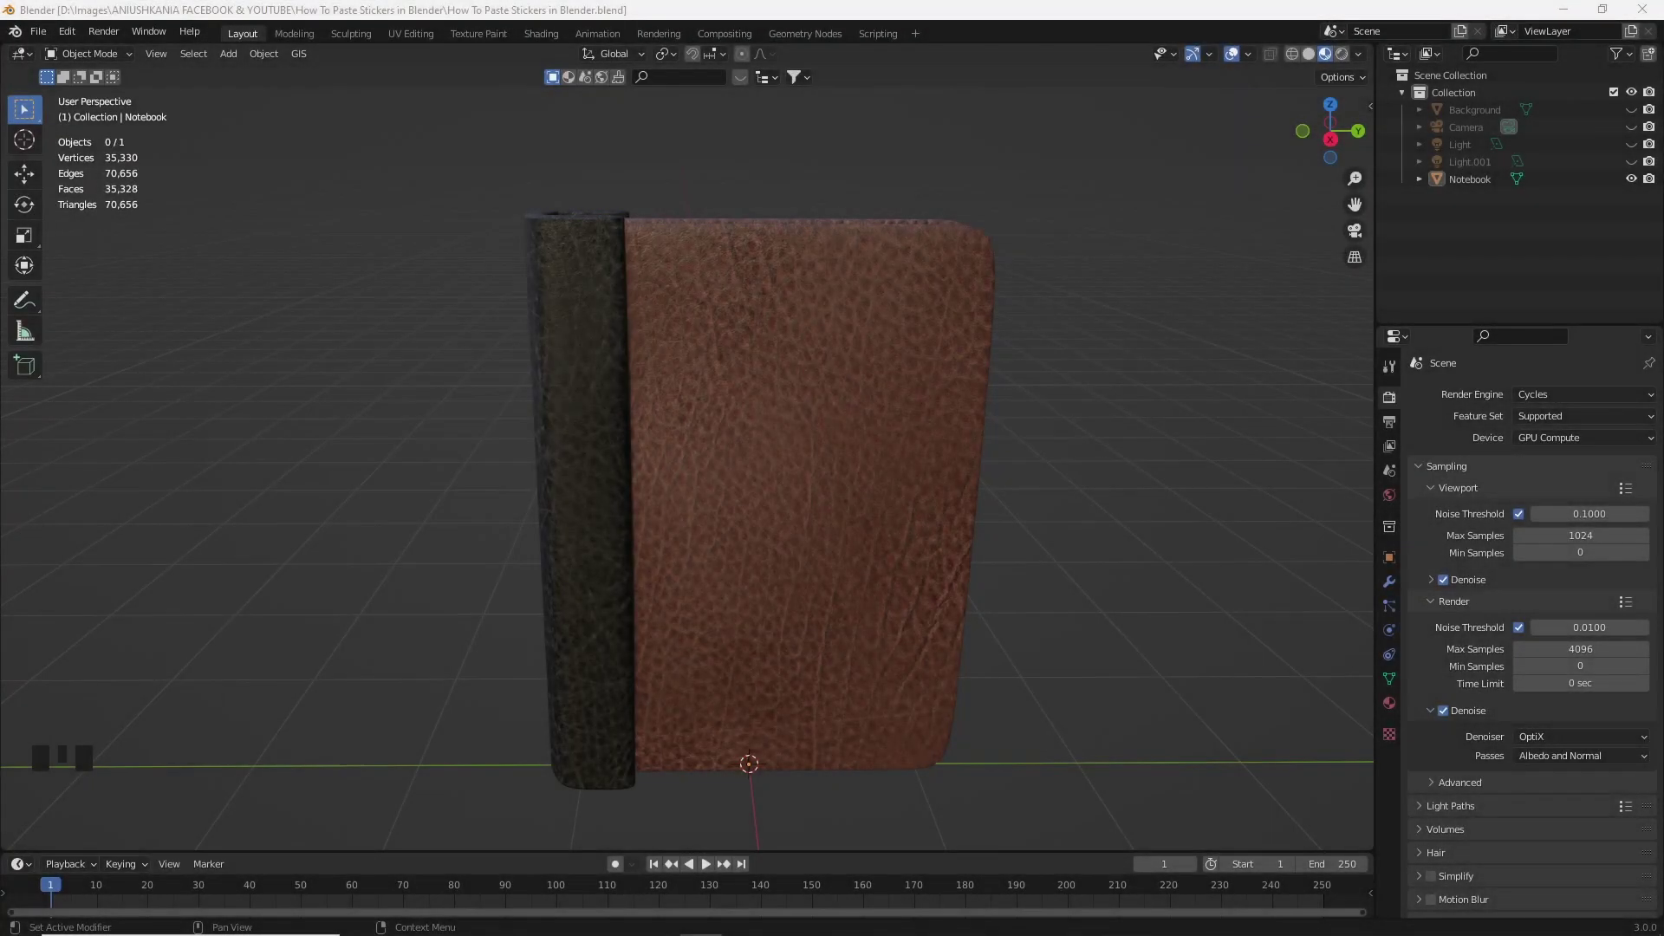
Select the brown leather notebook model in the viewport.
{"action": "middle_click_drag", "start_coordinate": [1105, 468], "coordinate": [1037, 449]}
{"action": "left_click", "coordinate": [872, 513]}
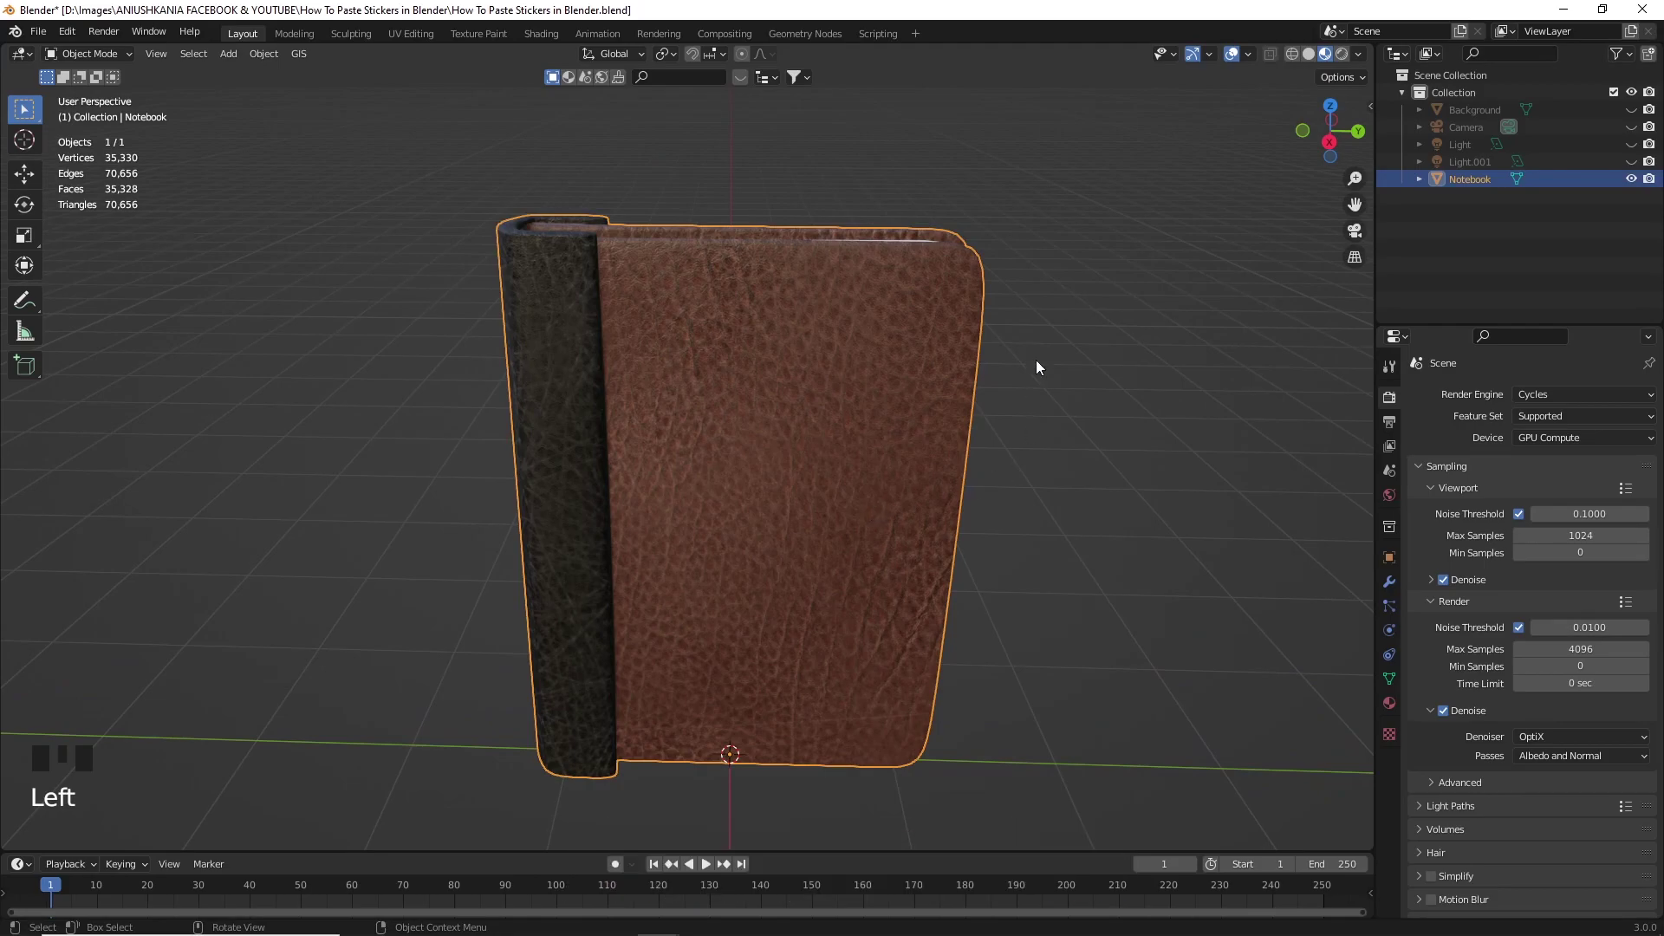
In the Texture Paint workspace, set Leather028_2K_Color.jpg.001 as the active paint texture slot.
{"action": "left_click", "coordinate": [461, 34]}
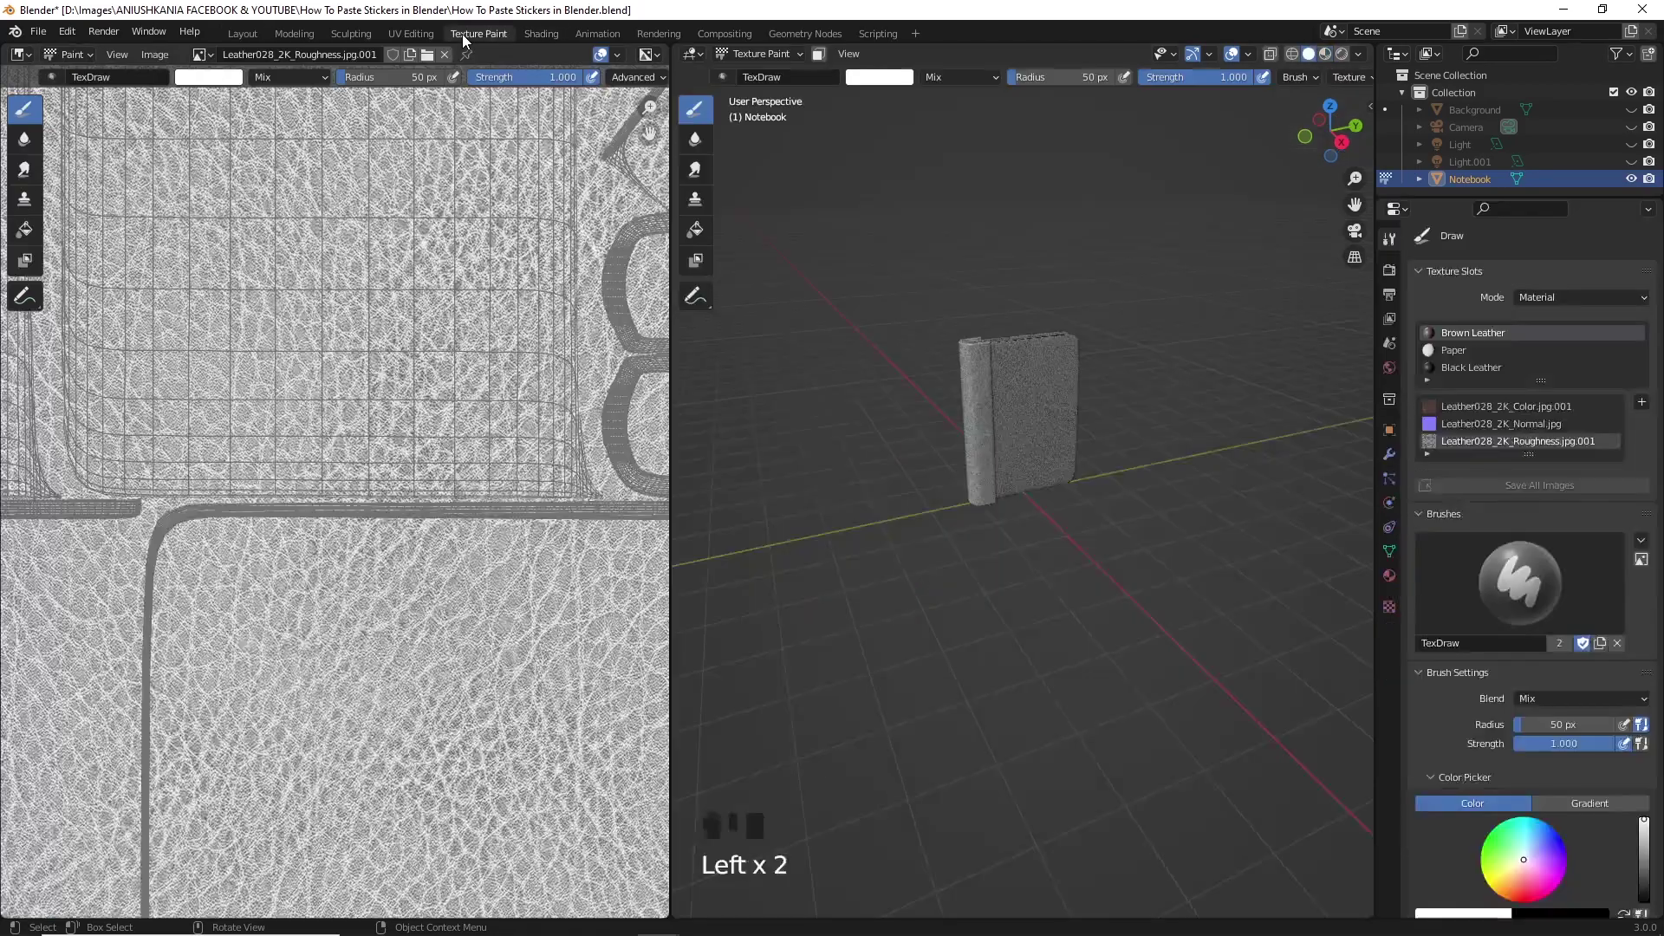
{"action": "scroll", "coordinate": [364, 603], "scroll_direction": "up", "scroll_amount": 3}
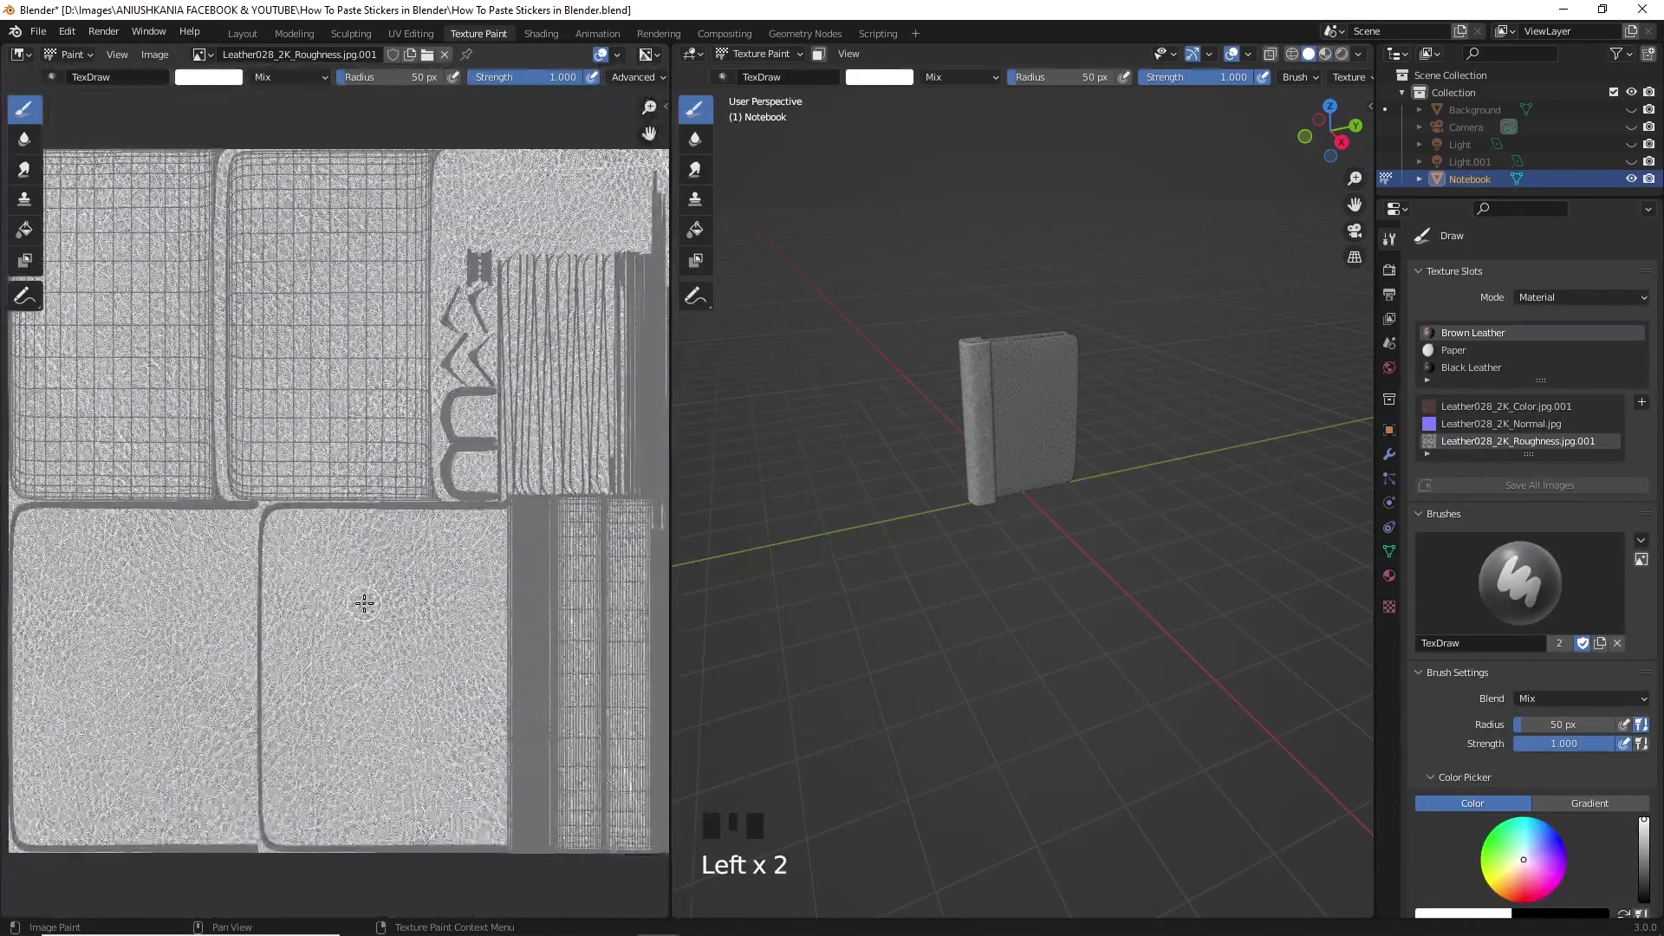
{"action": "scroll", "coordinate": [1135, 364], "scroll_direction": "up", "scroll_amount": 3}
{"action": "scroll", "coordinate": [1142, 467], "scroll_direction": "up", "scroll_amount": 1}
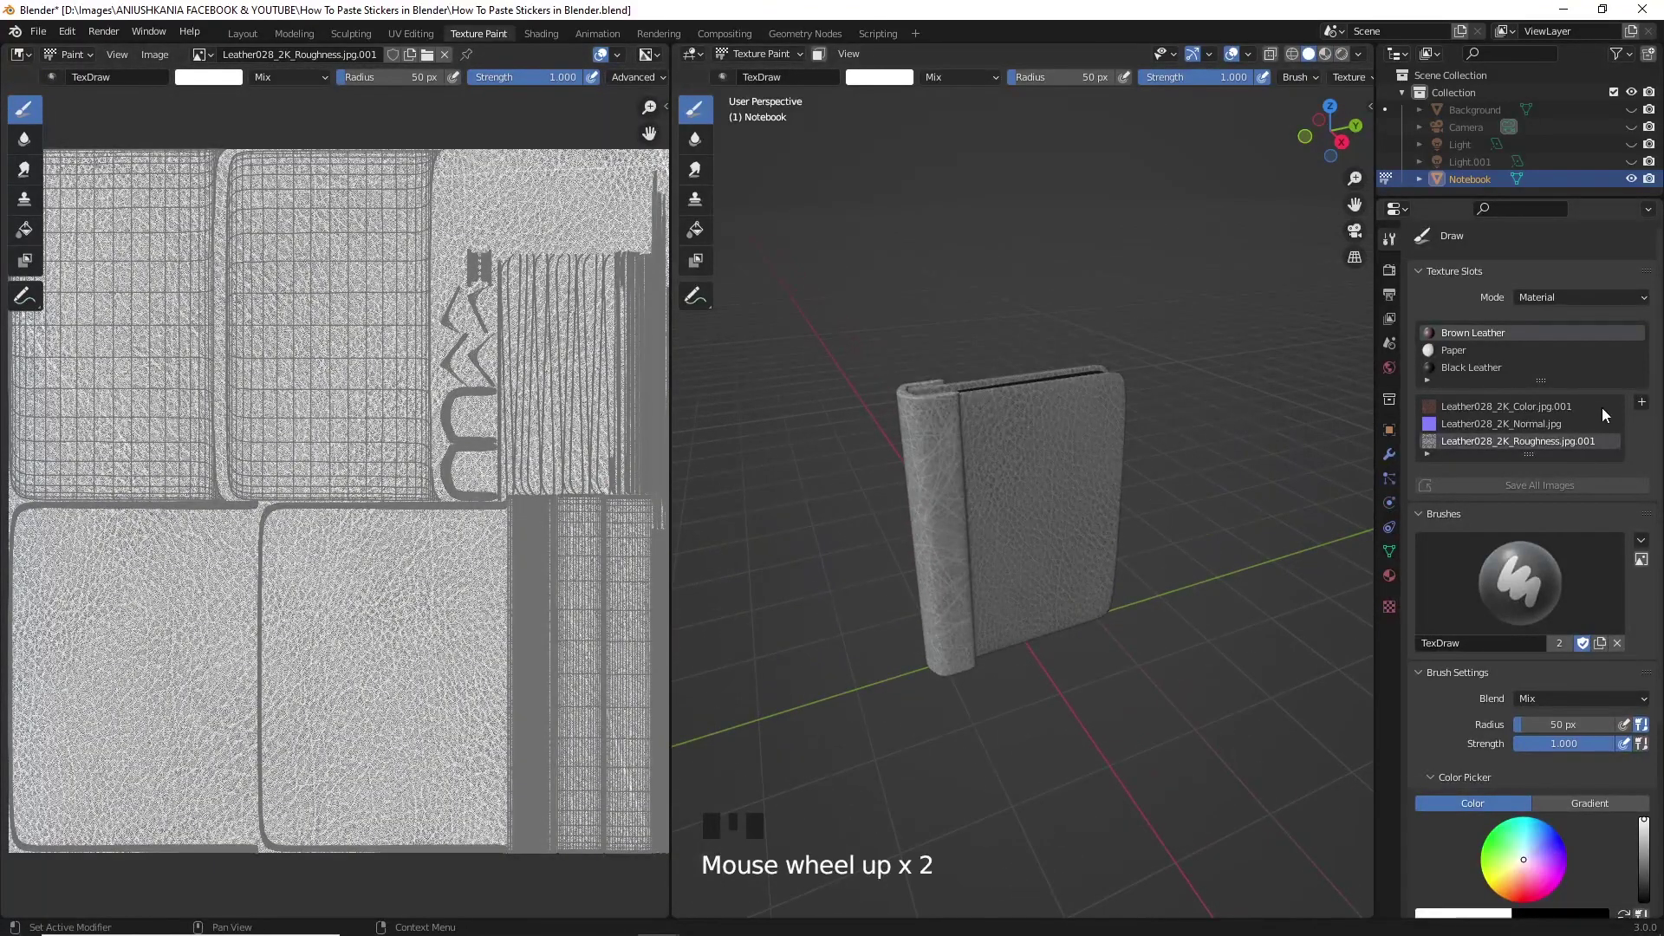
{"action": "left_click", "coordinate": [1525, 406]}
Align the view to right-side orthographic, centred and zoomed on the notebook cover.
{"action": "mouse_move", "coordinate": [1098, 627]}
{"action": "middle_mouse_down"}
{"action": "mouse_move", "coordinate": [1043, 616]}
{"action": "mouse_move", "coordinate": [1103, 661]}
{"action": "mouse_move", "coordinate": [1104, 641]}
{"action": "middle_mouse_up"}
{"action": "scroll", "coordinate": [1055, 564], "scroll_direction": "up", "scroll_amount": 3}
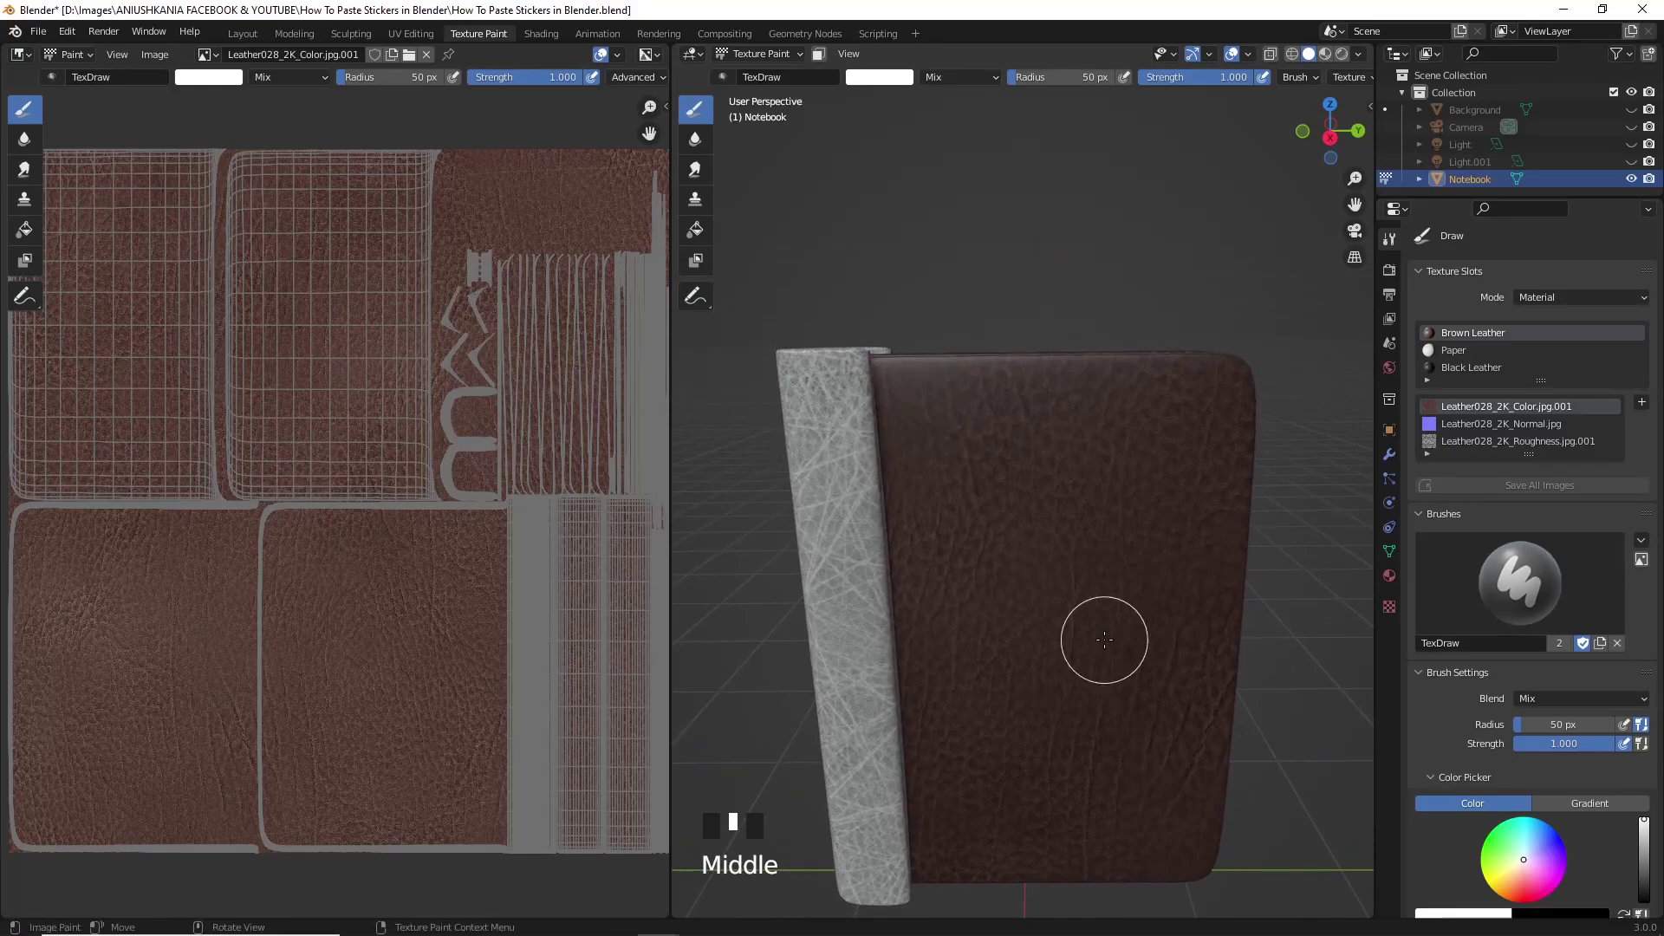
{"action": "key", "text": "KP_1"}
{"action": "key", "text": "KP_3"}
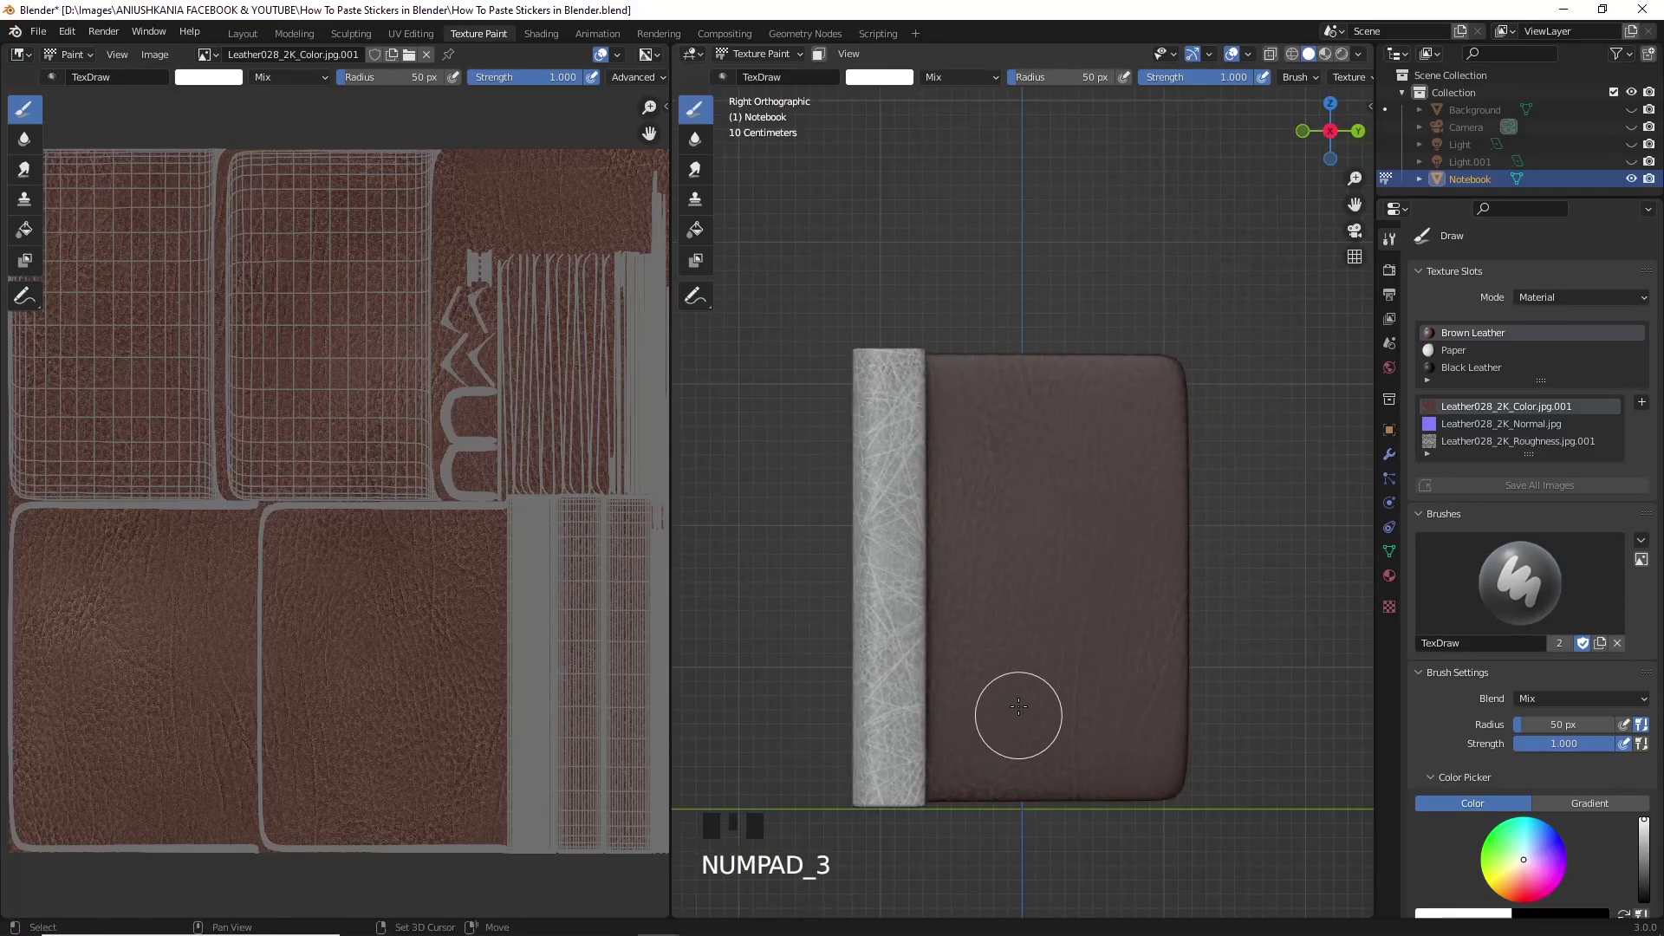
{"action": "middle_click_drag", "start_coordinate": [1018, 706], "coordinate": [1018, 625], "text": "shift"}
{"action": "scroll", "coordinate": [1023, 631], "scroll_direction": "up", "scroll_amount": 1}
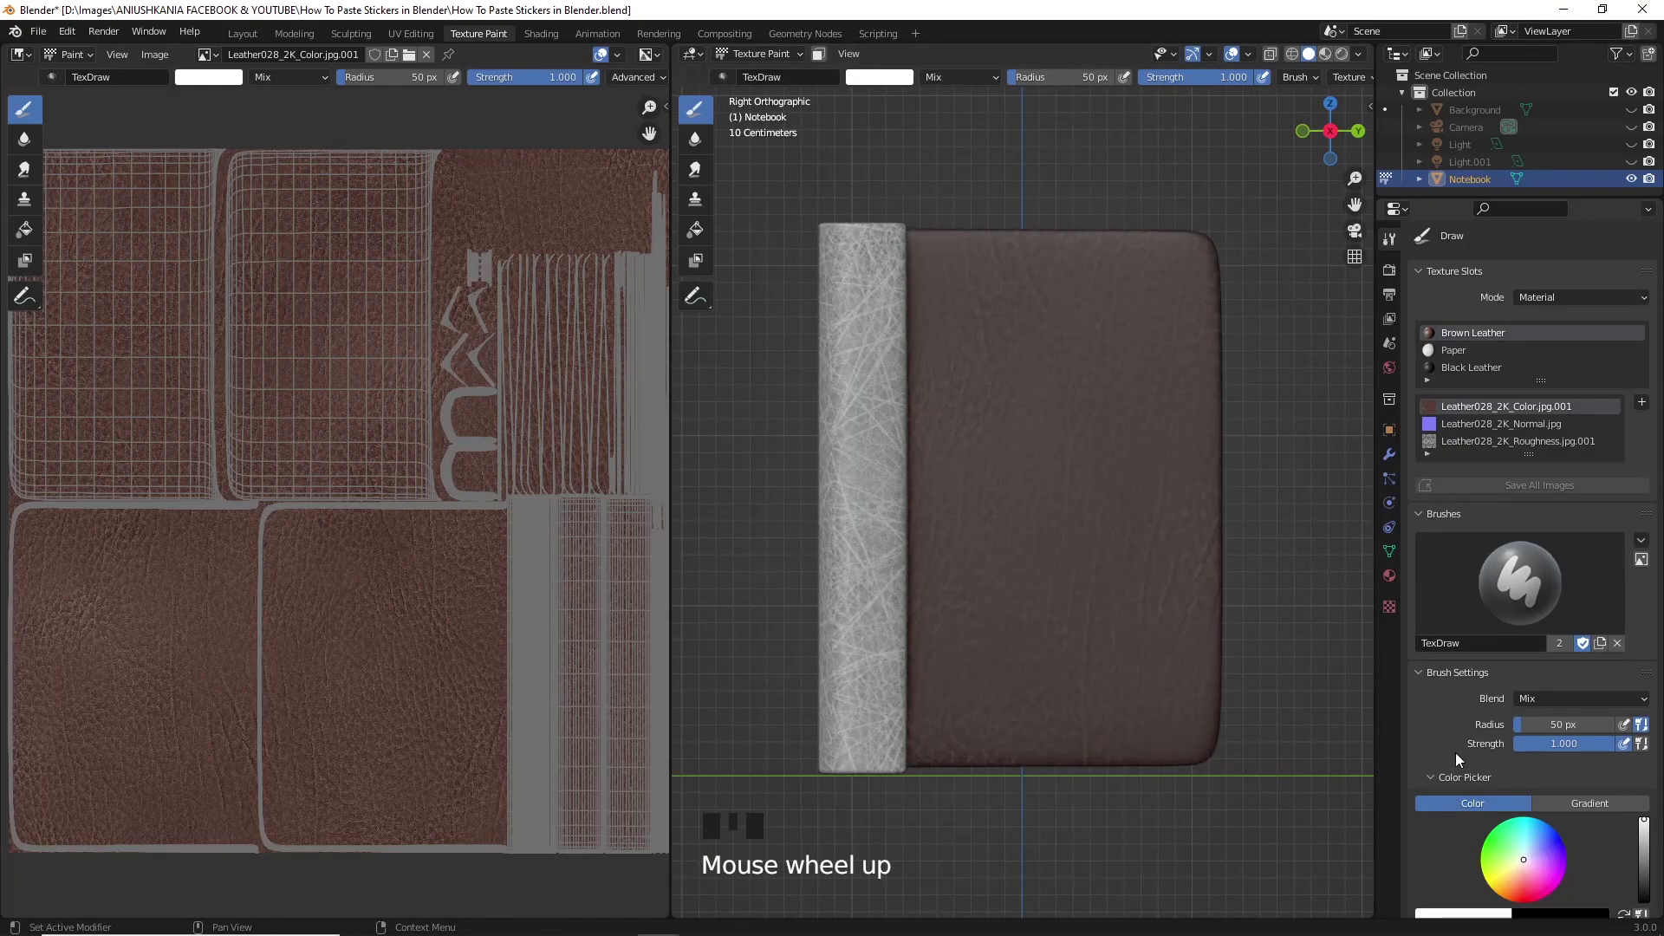
{"action": "scroll", "coordinate": [1455, 751], "scroll_direction": "down", "scroll_amount": 6}
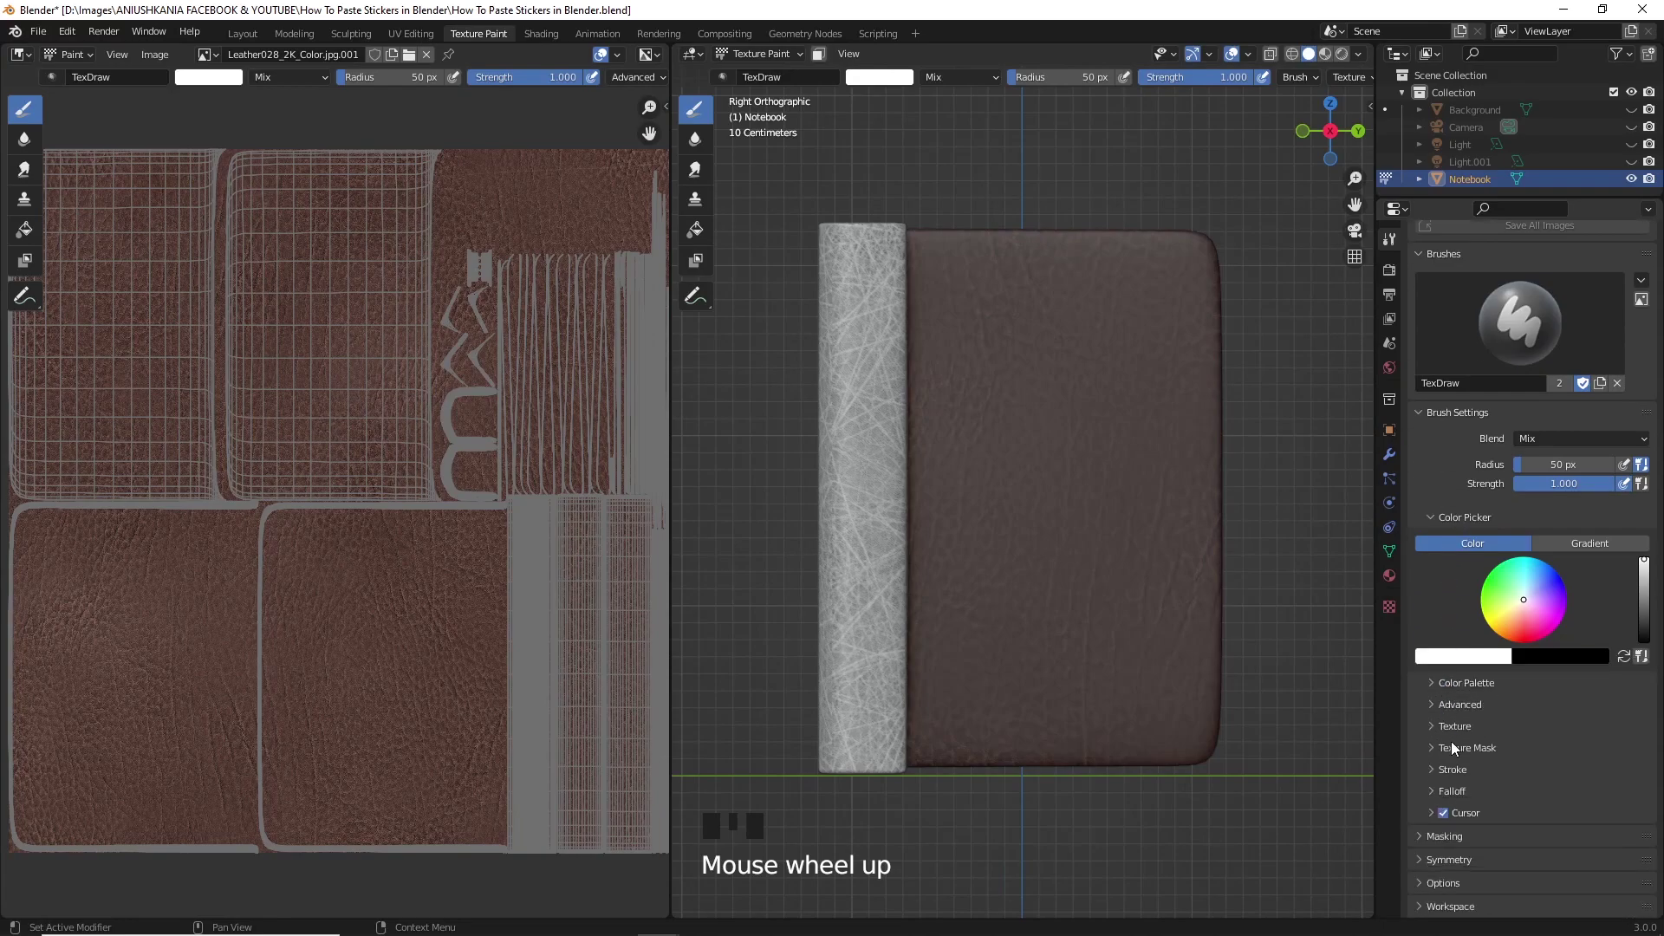
Add a new brush texture named 'Sticker 1' with Stencil mapping.
{"action": "left_click", "coordinate": [1452, 727]}
{"action": "scroll", "coordinate": [1453, 719], "scroll_direction": "down", "scroll_amount": 3}
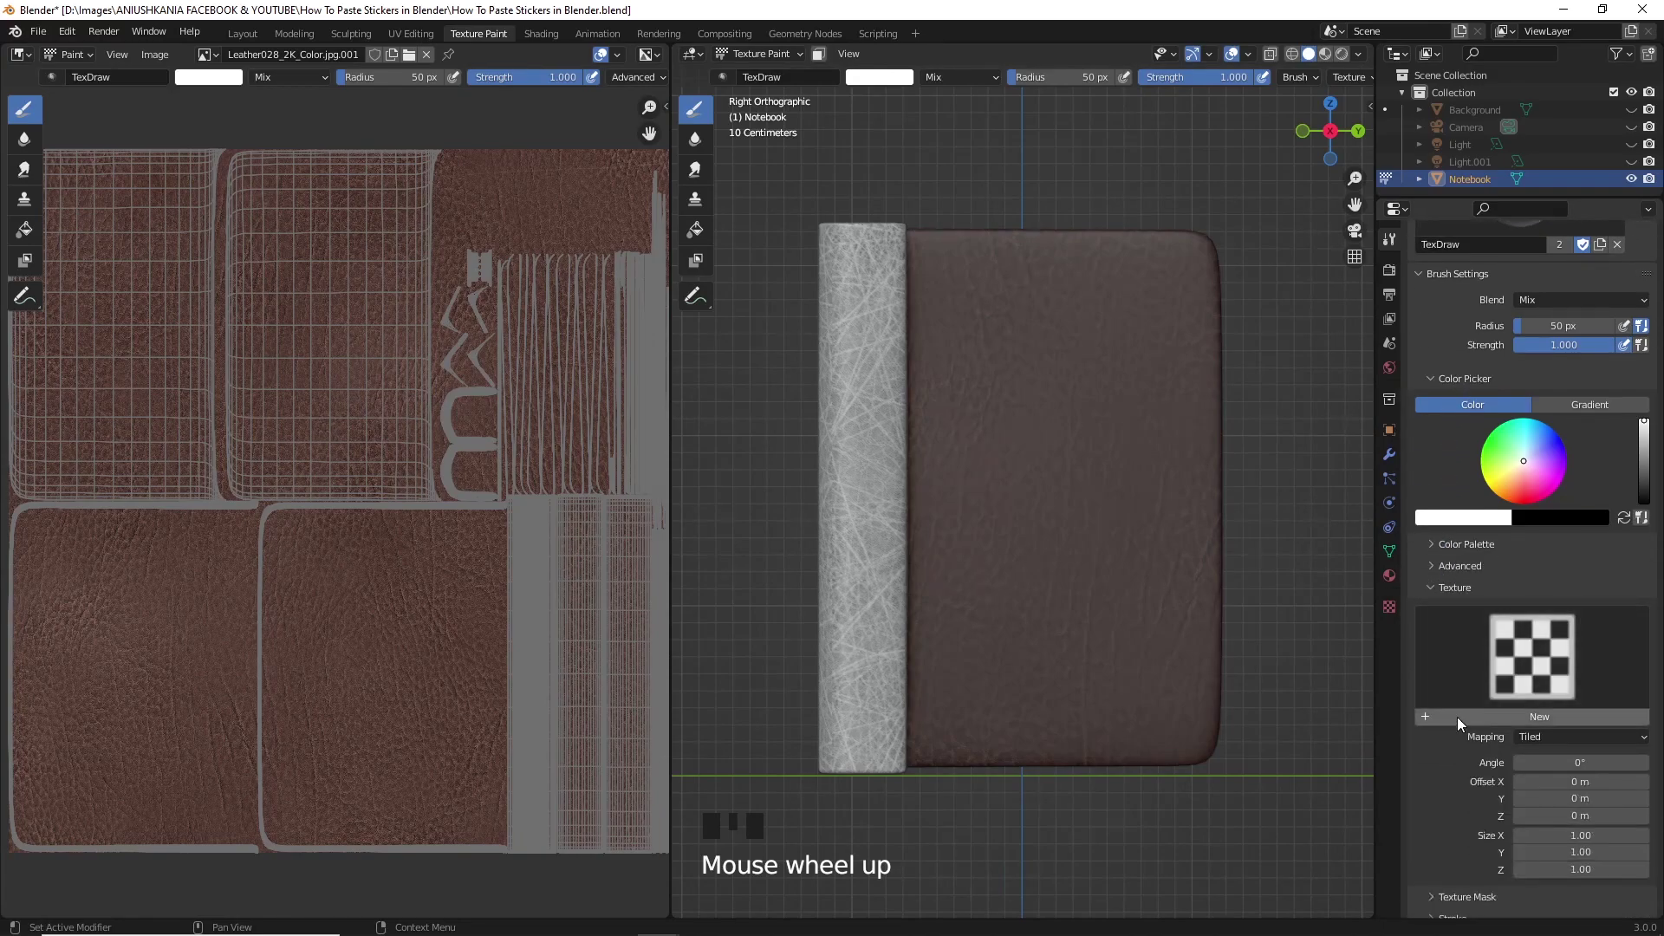
{"action": "left_click", "coordinate": [1458, 715]}
{"action": "double_click", "coordinate": [1460, 717]}
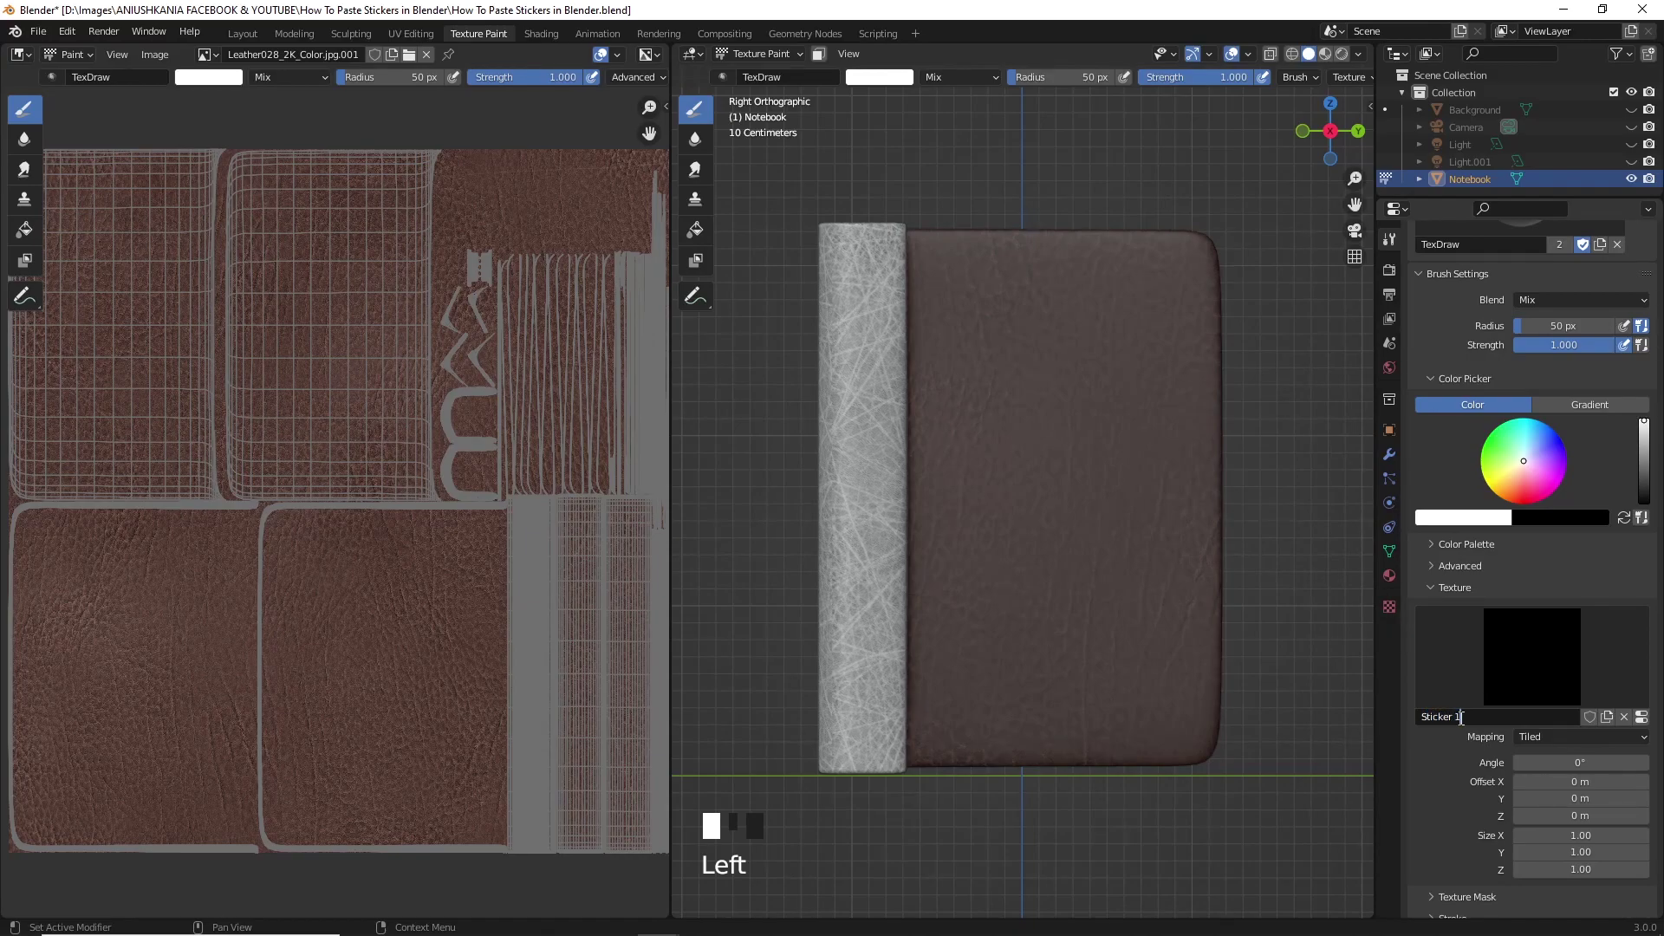
{"action": "left_click", "coordinate": [1559, 734]}
{"action": "left_click", "coordinate": [1556, 833]}
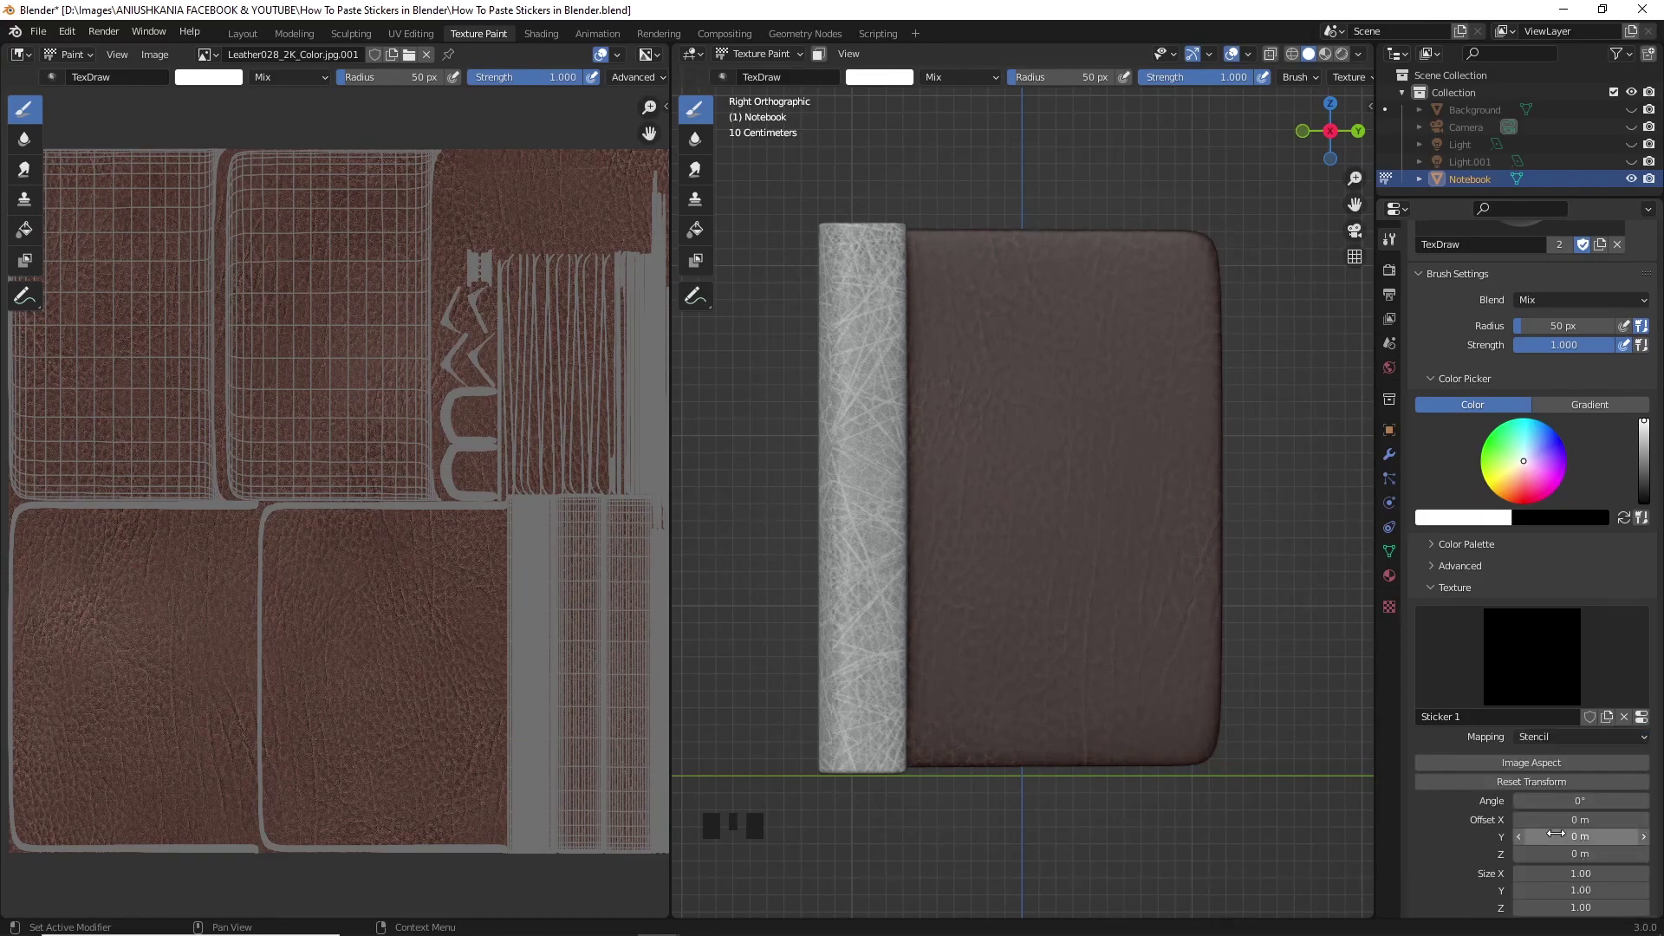
Load the travel stickers PNG from the Textures folder into Sticker 1 and move it over the notebook.
{"action": "left_click", "coordinate": [1389, 608]}
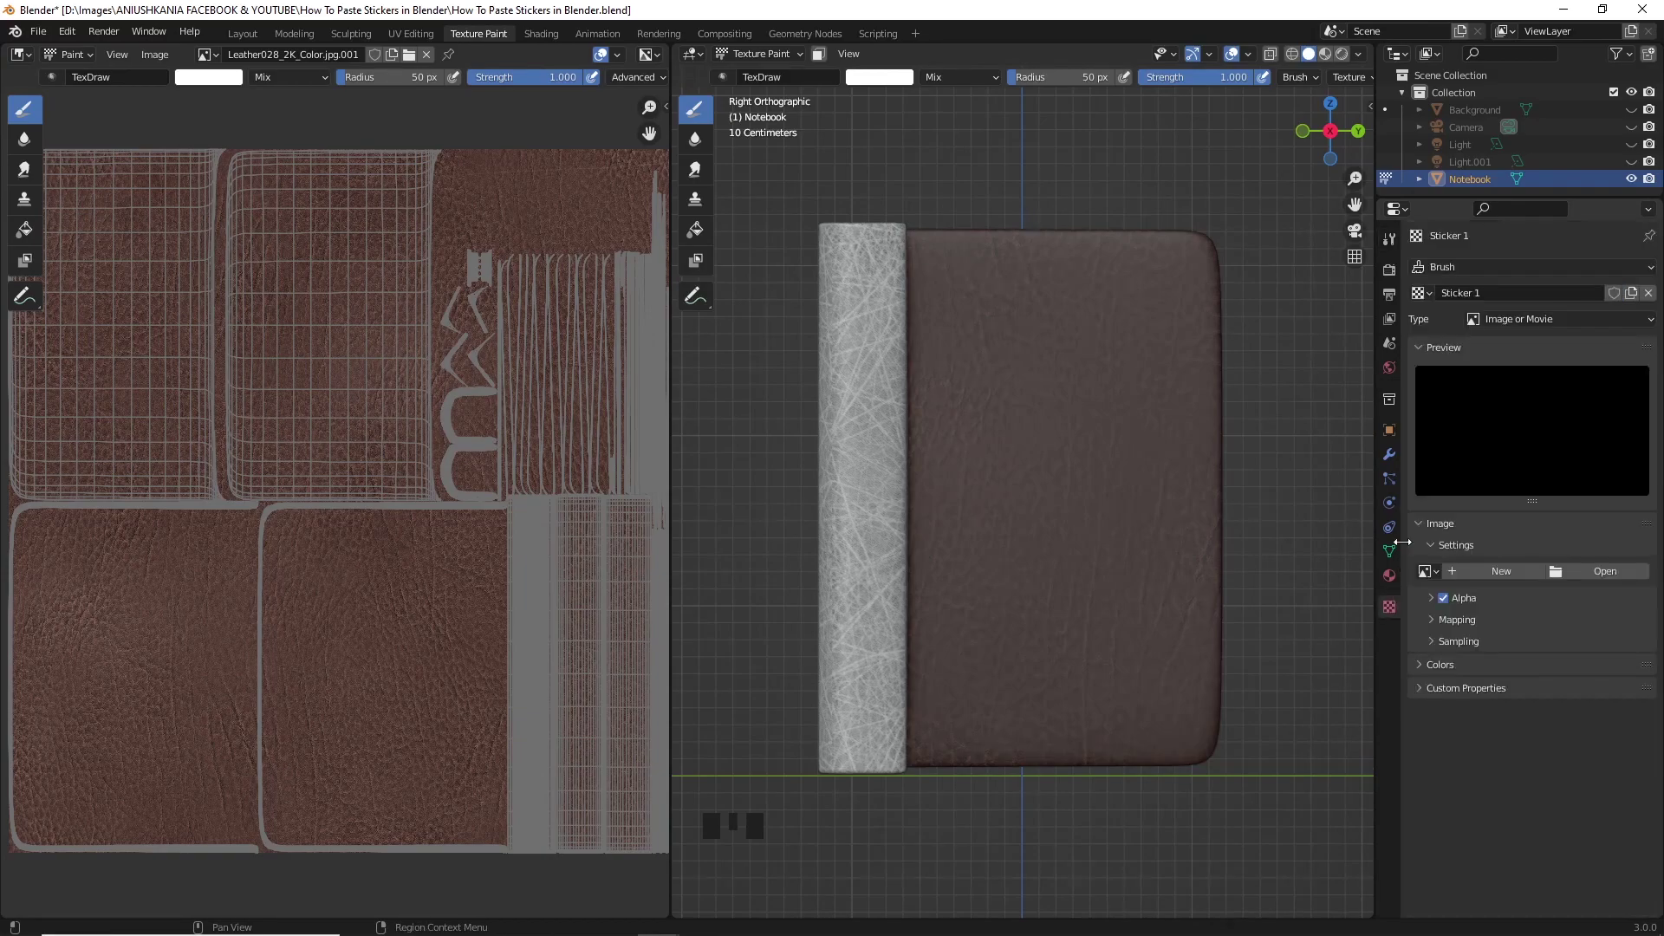
{"action": "left_click", "coordinate": [1579, 575]}
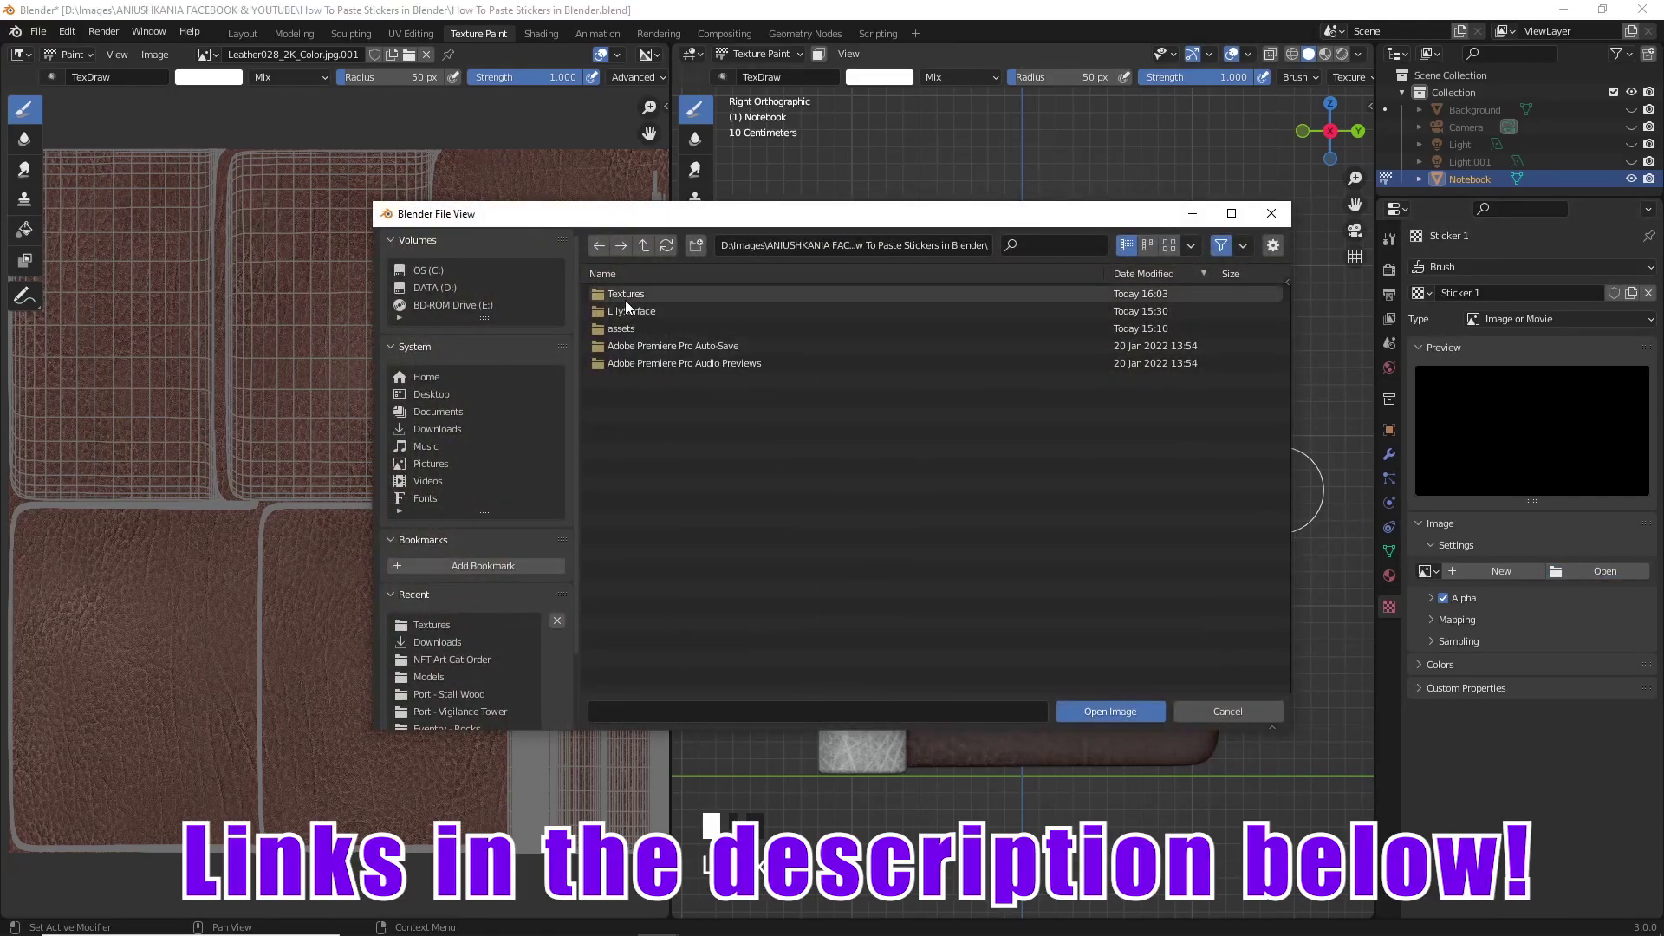
{"action": "left_click", "coordinate": [626, 296]}
{"action": "left_click", "coordinate": [747, 298]}
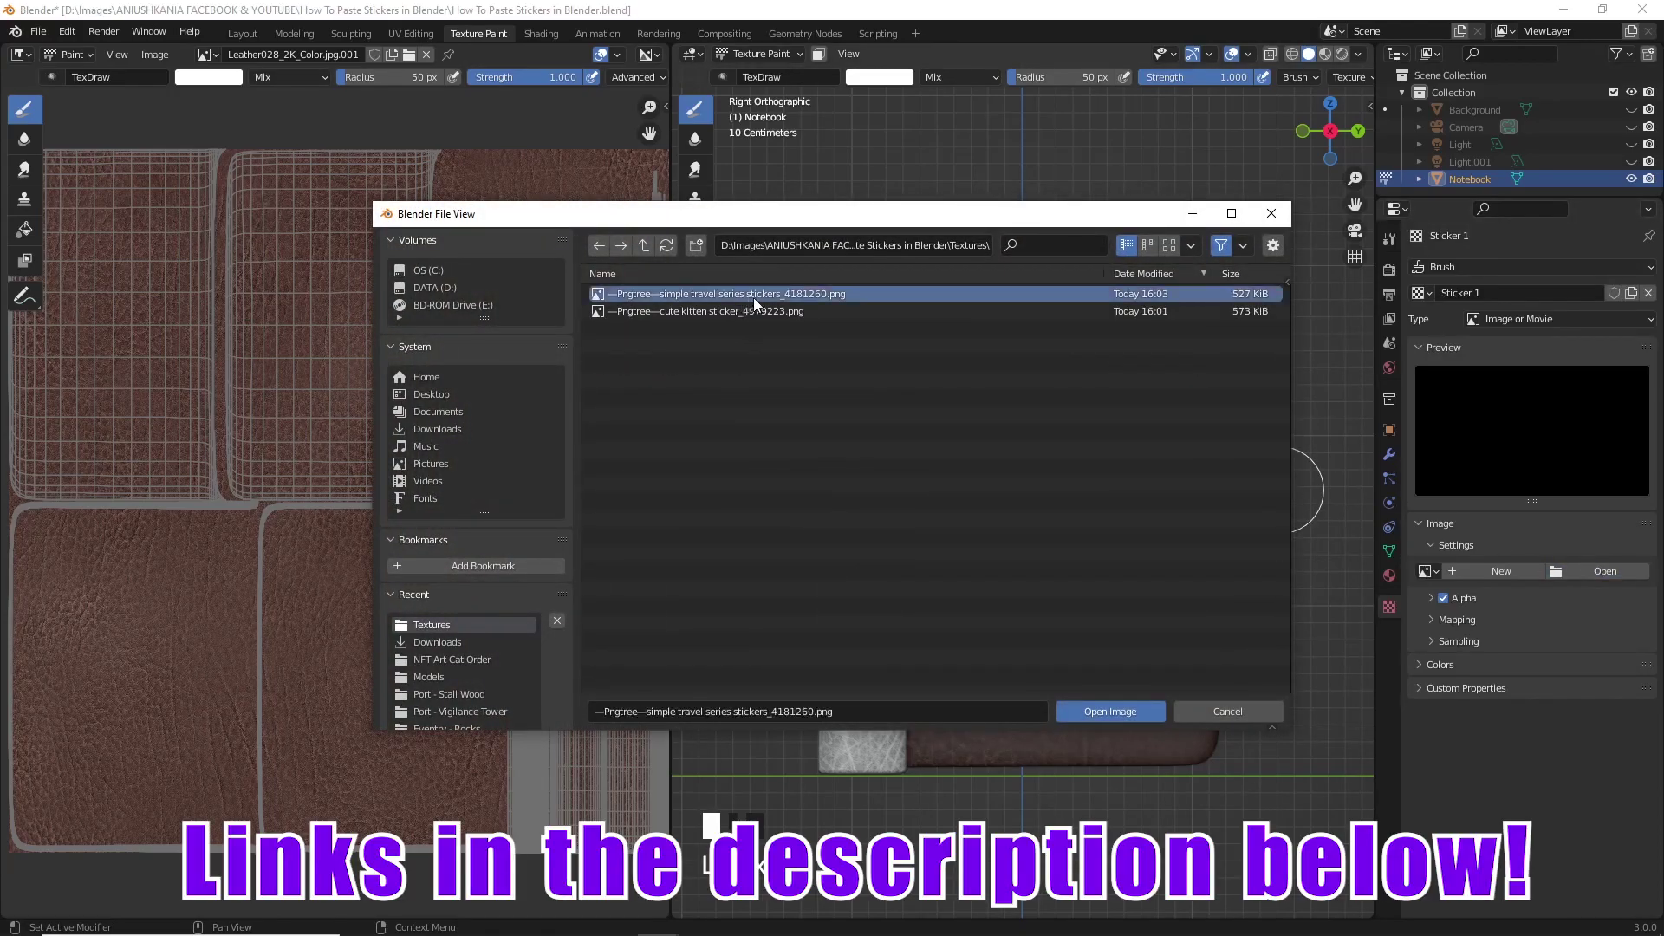
{"action": "left_click", "coordinate": [1109, 712]}
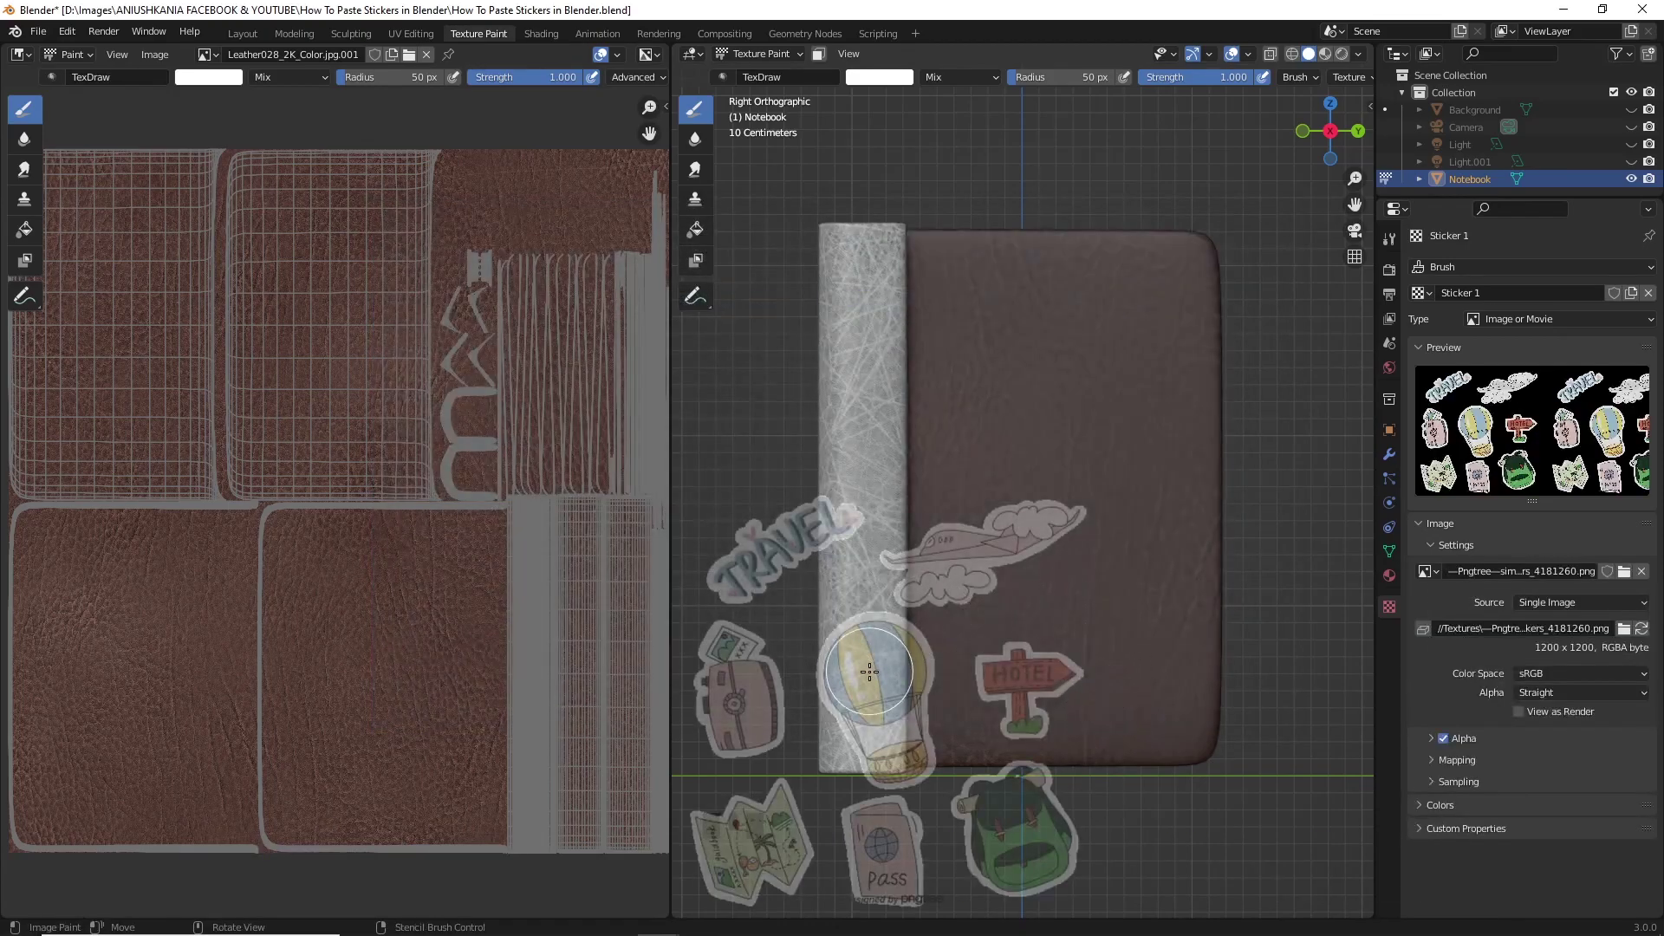
{"action": "right_click_drag", "start_coordinate": [870, 670], "coordinate": [1010, 584]}
{"action": "scroll", "coordinate": [1186, 479], "scroll_direction": "up", "scroll_amount": 2}
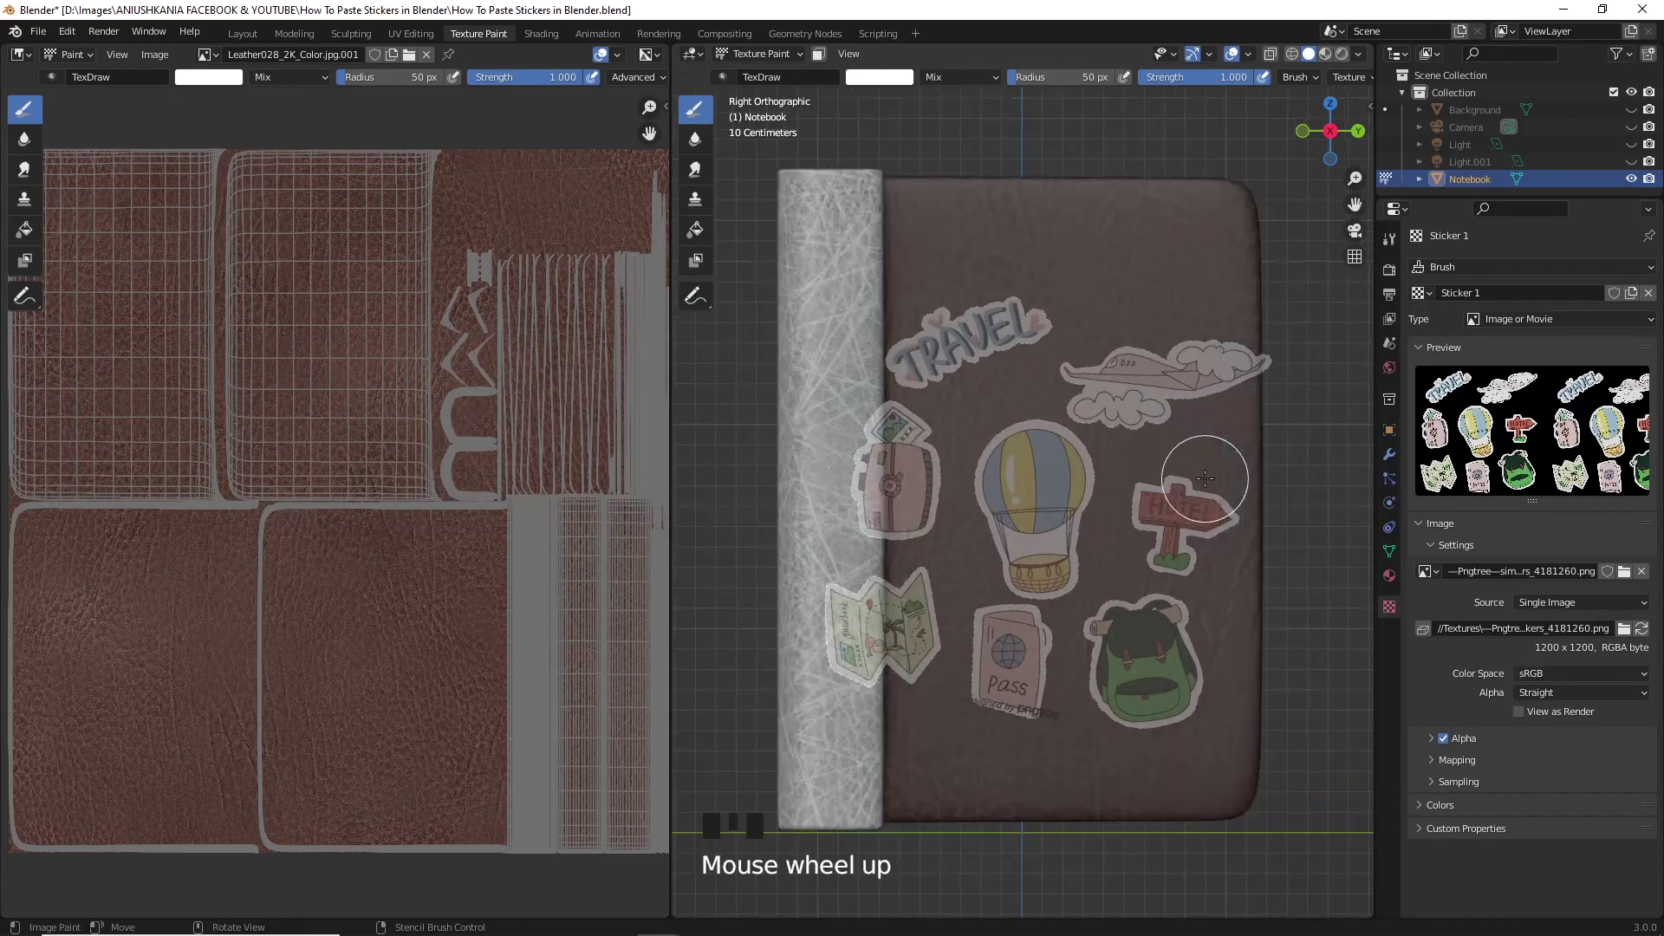
{"action": "scroll", "coordinate": [1185, 479], "scroll_direction": "down", "scroll_amount": 2}
Reset the stencil transform and drag the travel sticker sheet up across the cover.
{"action": "mouse_move", "coordinate": [1161, 476]}
{"action": "right_mouse_down"}
{"action": "mouse_move", "coordinate": [1139, 472]}
{"action": "mouse_move", "coordinate": [1110, 422]}
{"action": "mouse_move", "coordinate": [1152, 470]}
{"action": "right_mouse_up"}
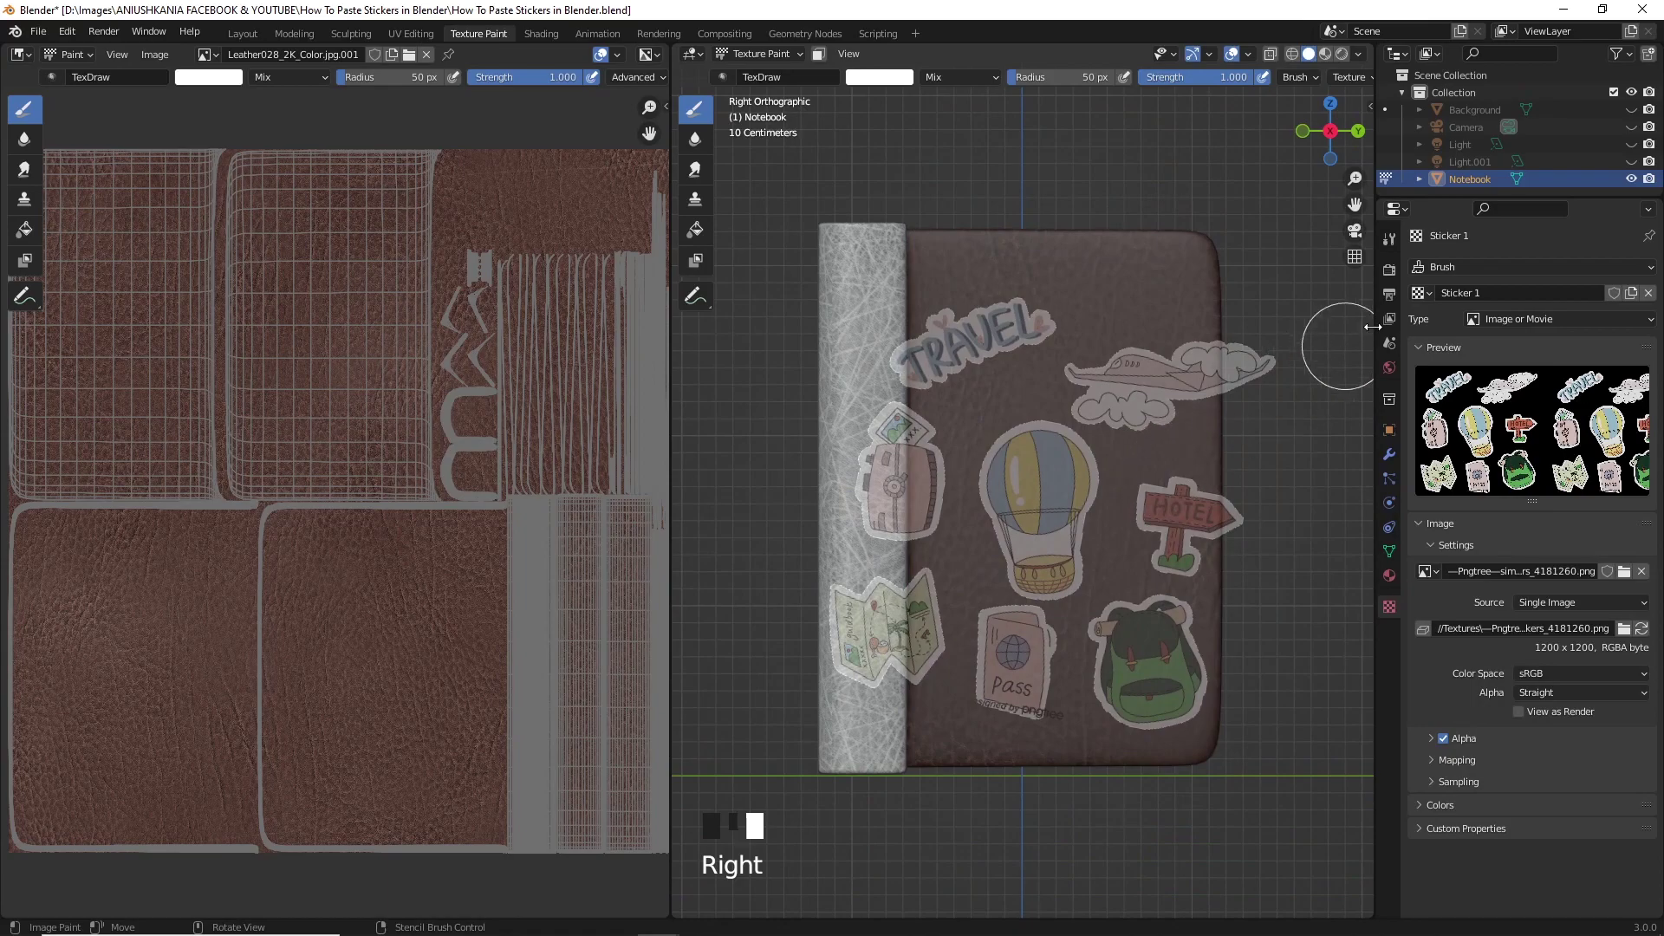
{"action": "left_click", "coordinate": [1390, 242]}
{"action": "scroll", "coordinate": [1448, 720], "scroll_direction": "down", "scroll_amount": 5}
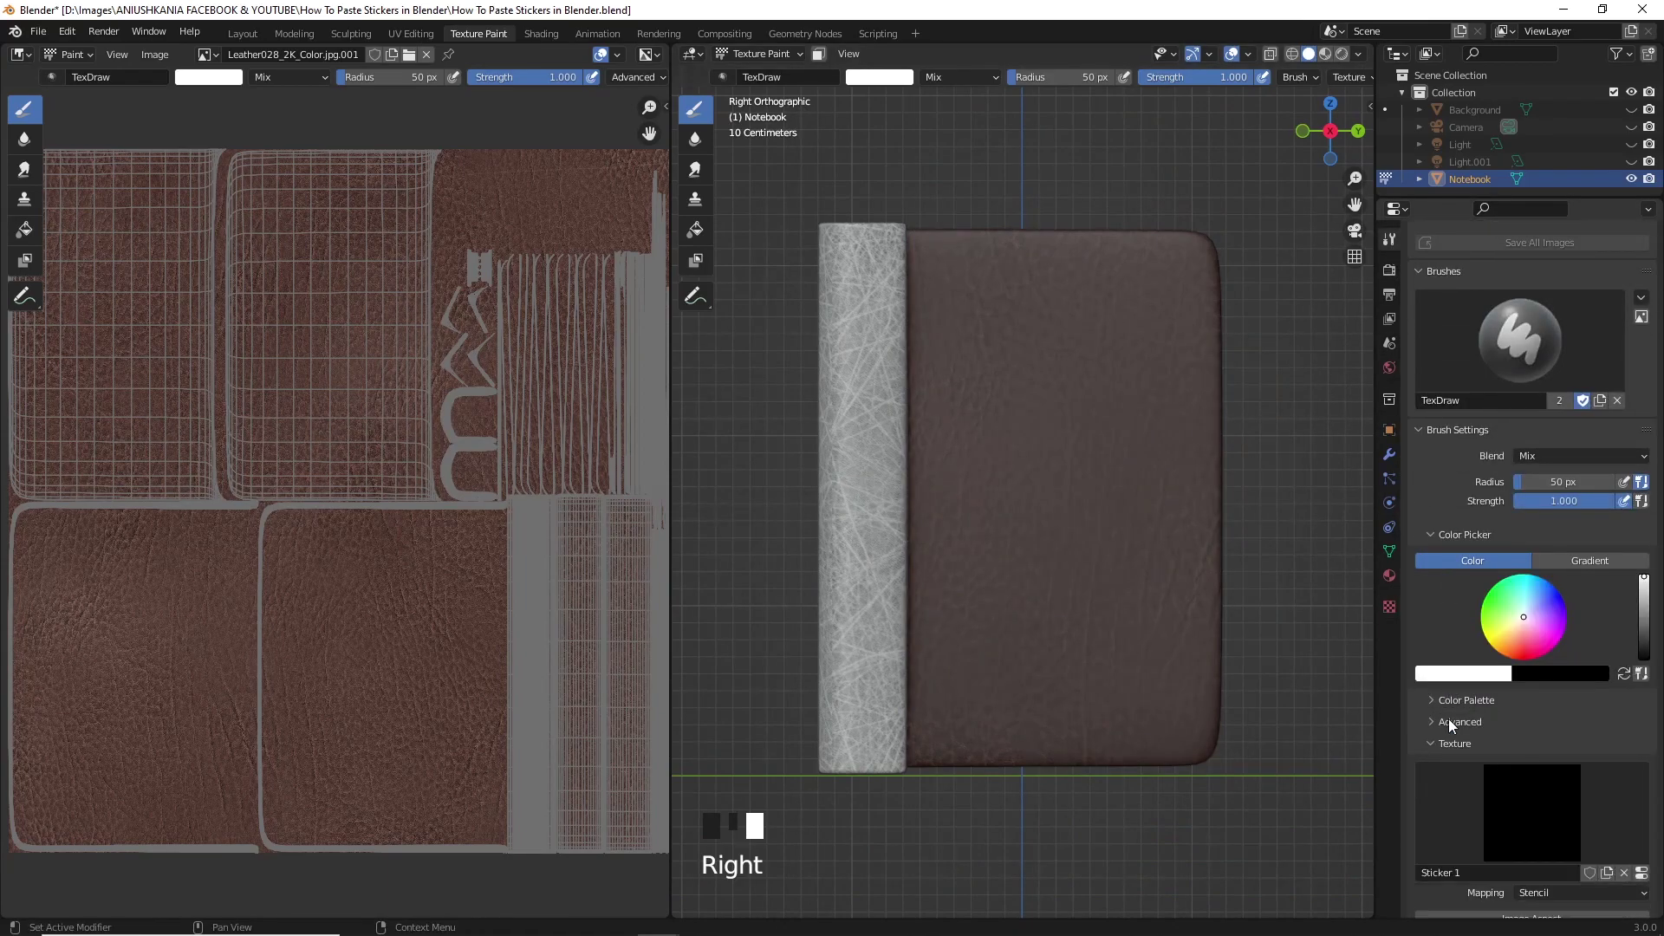
{"action": "scroll", "coordinate": [1448, 719], "scroll_direction": "down", "scroll_amount": 4}
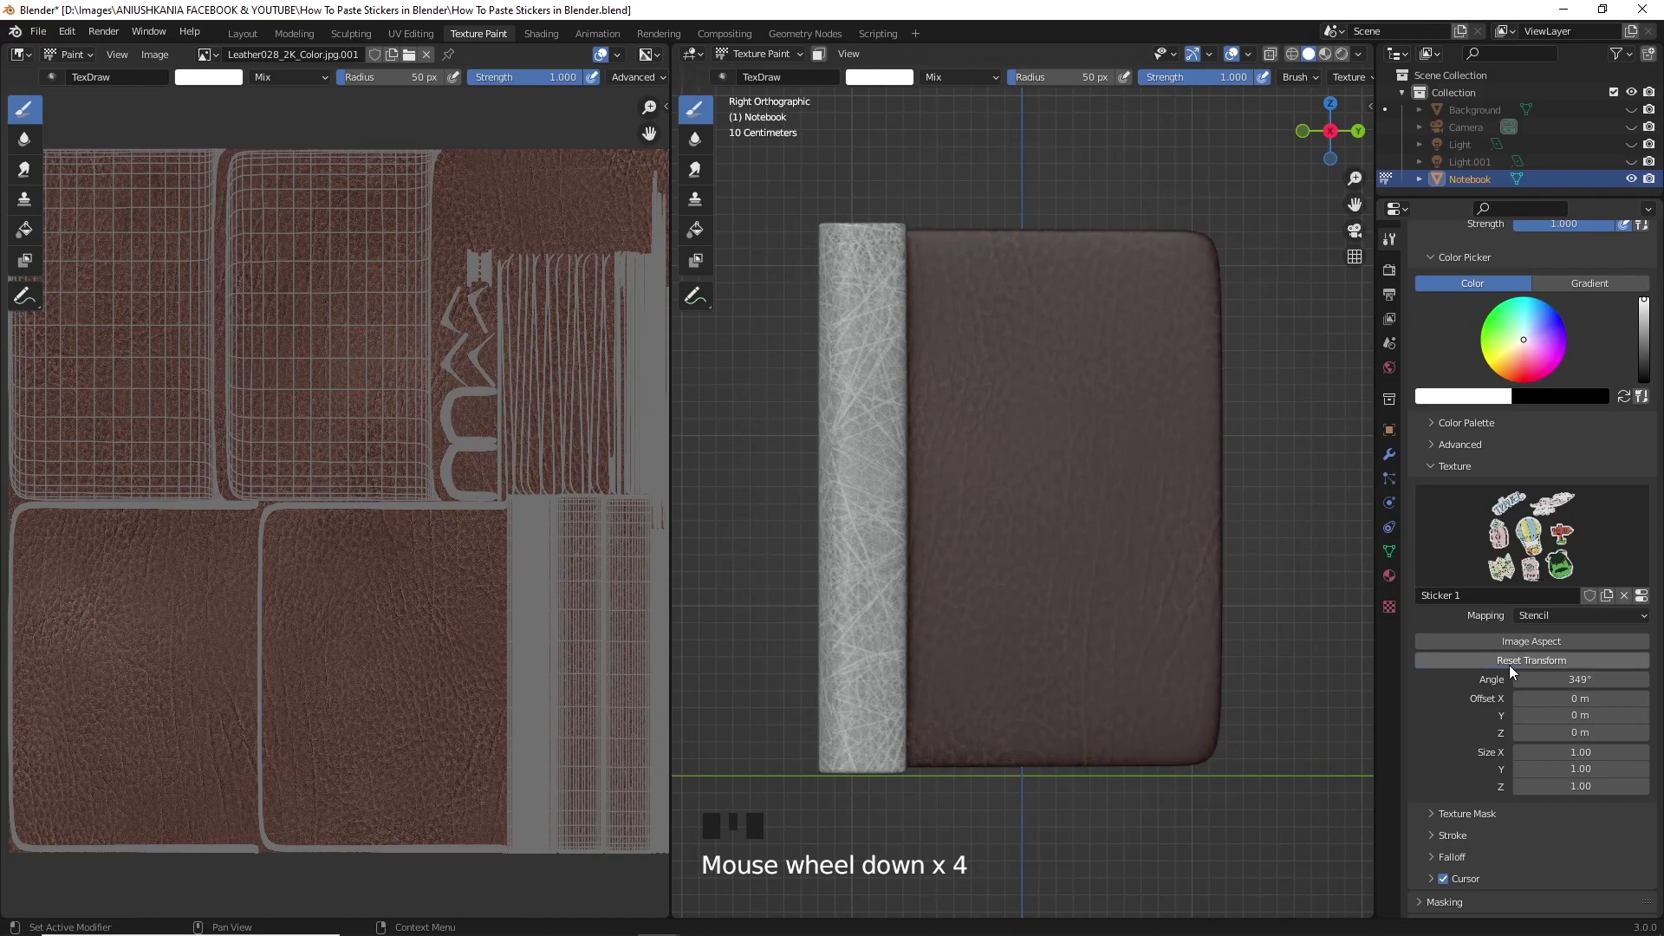
{"action": "left_click", "coordinate": [1509, 664]}
{"action": "right_click_drag", "start_coordinate": [876, 642], "coordinate": [1192, 278]}
{"action": "scroll", "coordinate": [1026, 489], "scroll_direction": "up", "scroll_amount": 1}
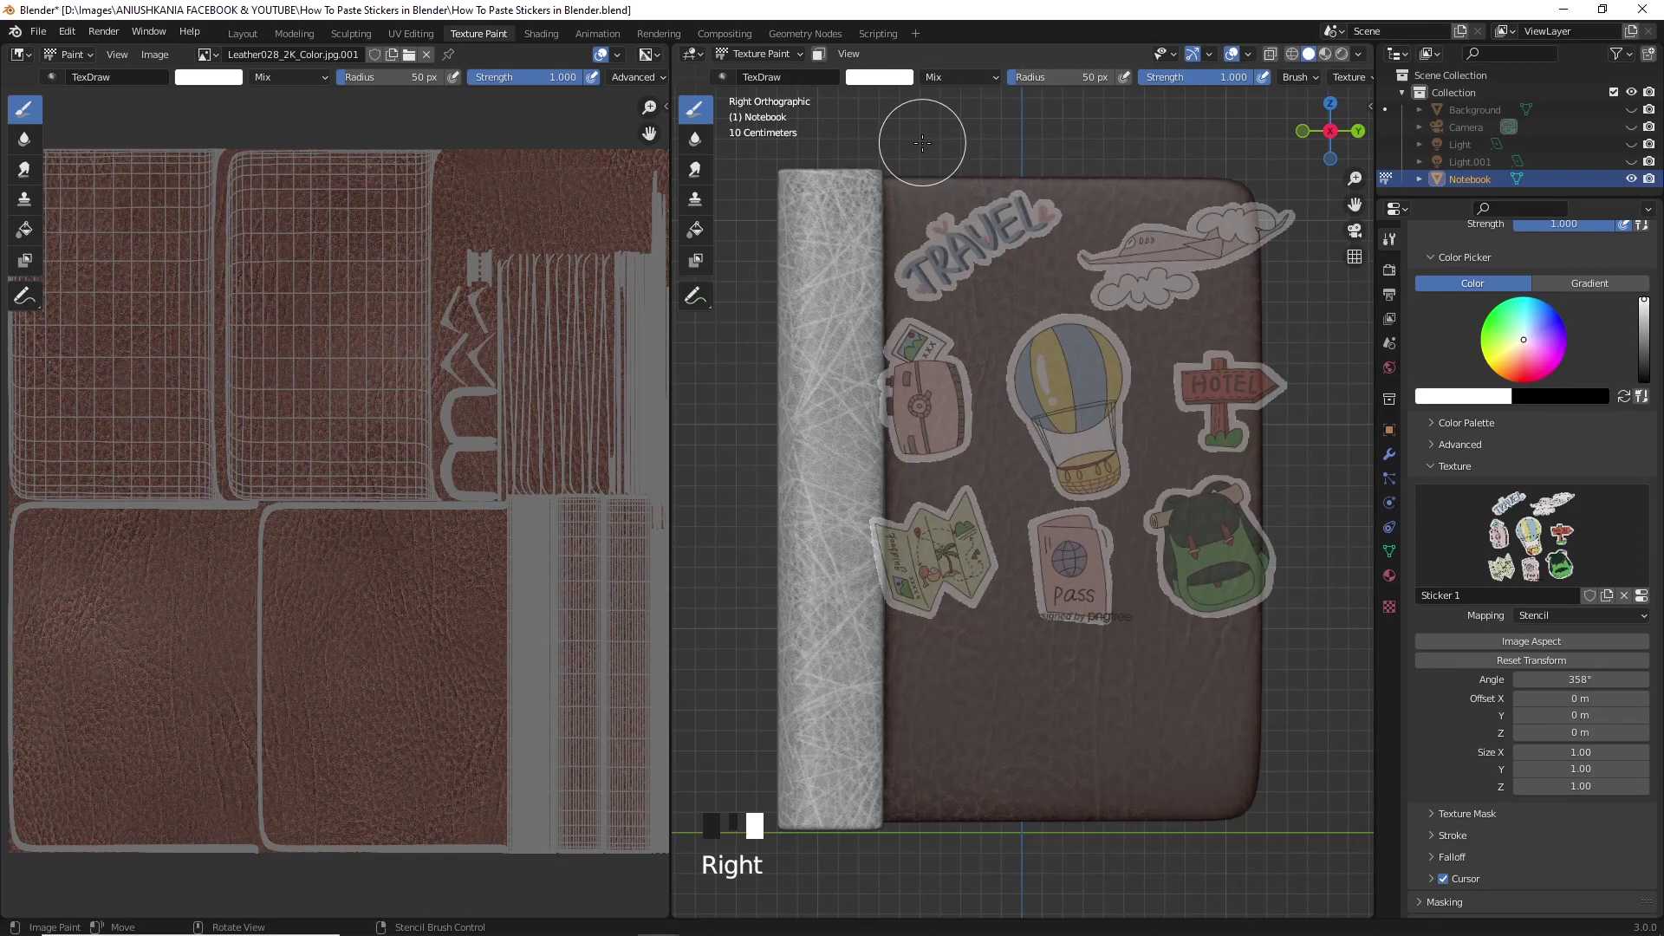
Stencil-paint the TRAVEL and hot-air balloon stickers onto the cover.
{"action": "left_click_drag", "start_coordinate": [949, 219], "coordinate": [984, 199]}
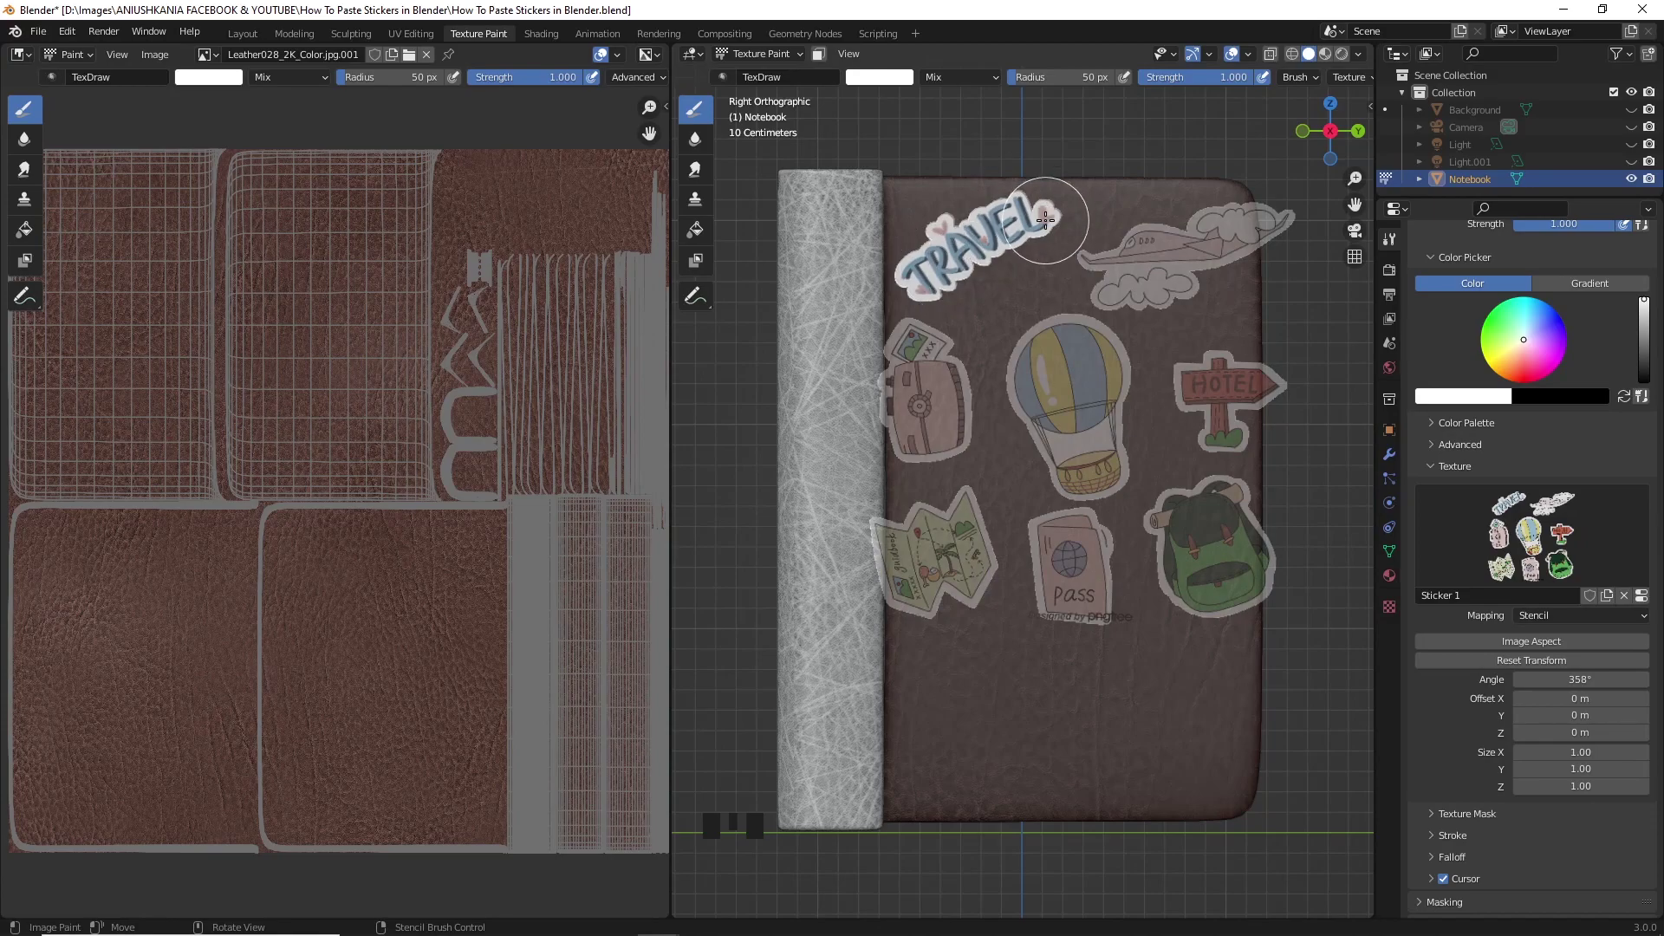
{"action": "mouse_move", "coordinate": [1066, 349]}
{"action": "right_mouse_down"}
{"action": "mouse_move", "coordinate": [1111, 667]}
{"action": "mouse_move", "coordinate": [1085, 362]}
{"action": "mouse_move", "coordinate": [1231, 546]}
{"action": "mouse_move", "coordinate": [1198, 583]}
{"action": "mouse_move", "coordinate": [1191, 390]}
{"action": "mouse_move", "coordinate": [1172, 408]}
{"action": "mouse_move", "coordinate": [1172, 379]}
{"action": "right_mouse_up"}
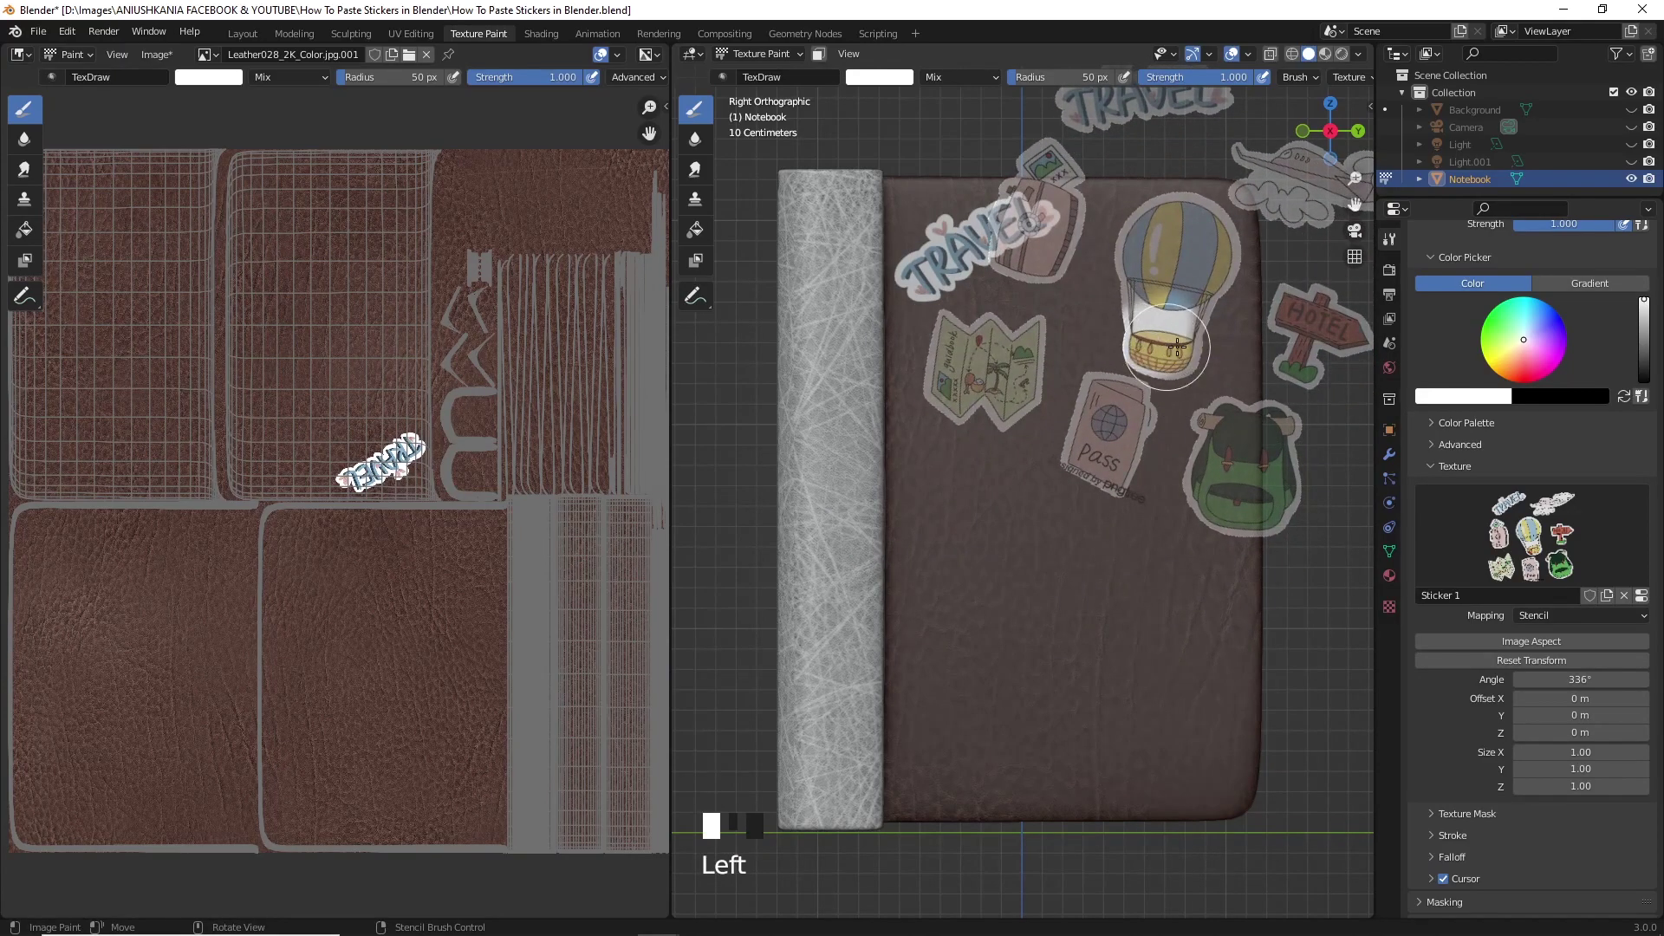
{"action": "mouse_move", "coordinate": [1185, 323]}
{"action": "left_mouse_down"}
{"action": "mouse_move", "coordinate": [1141, 249]}
{"action": "mouse_move", "coordinate": [1140, 308]}
{"action": "mouse_move", "coordinate": [1164, 199]}
{"action": "left_mouse_up"}
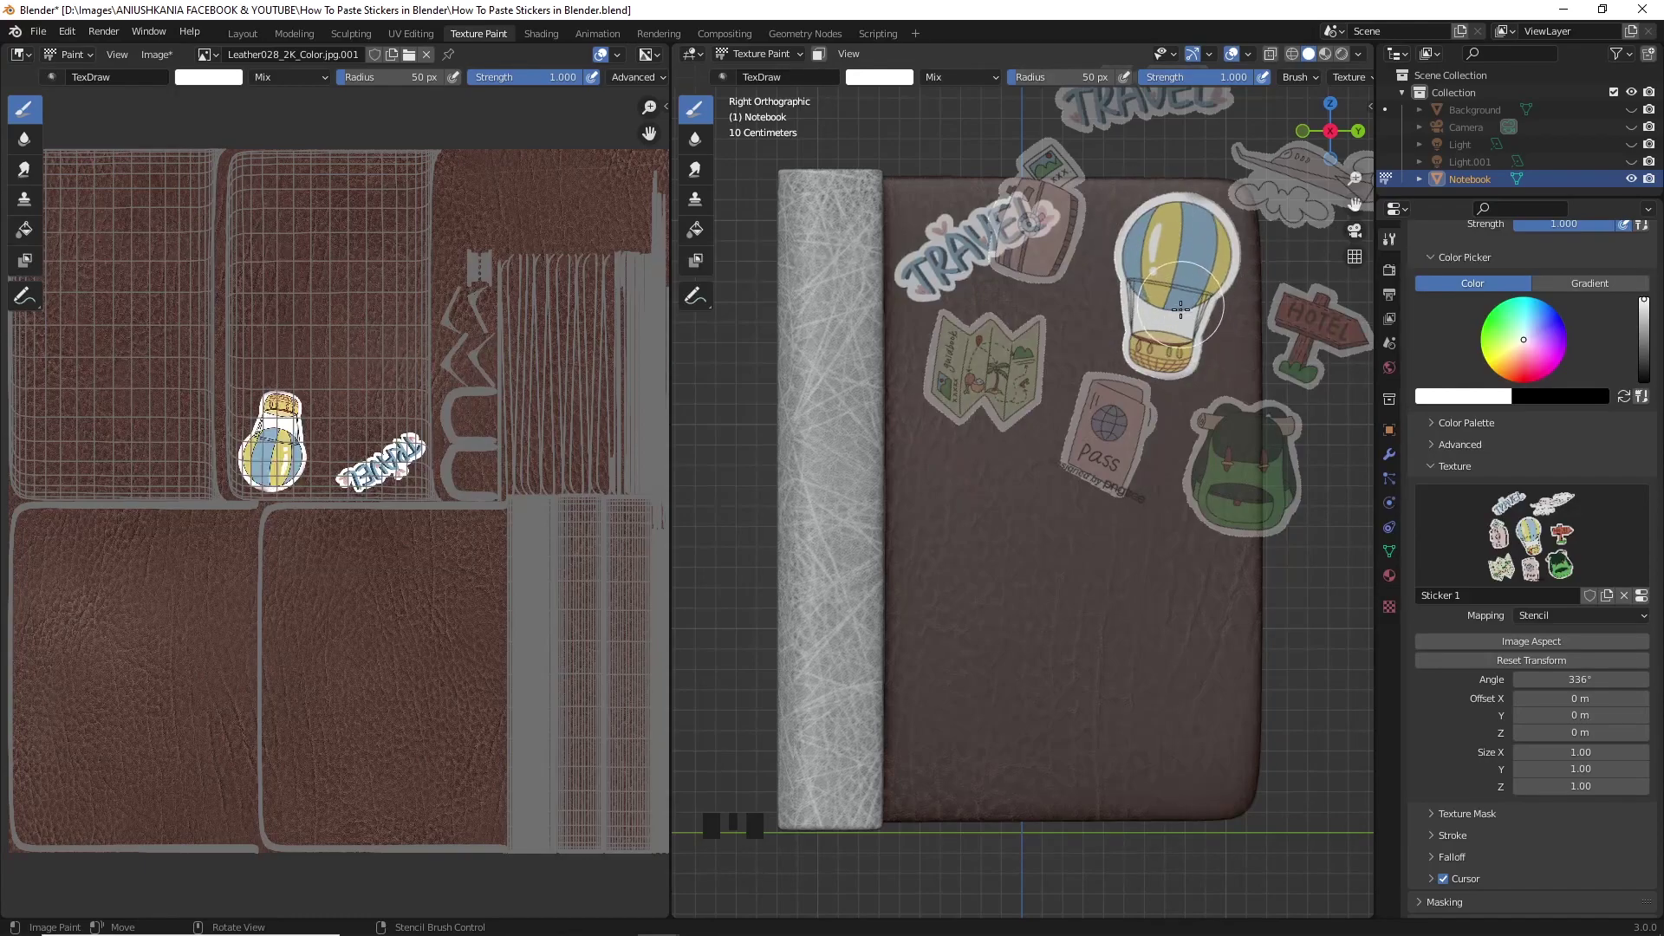
Paint the backpack and folded map stickers lower on the cover, then save the file.
{"action": "mouse_move", "coordinate": [1192, 297]}
{"action": "right_mouse_down"}
{"action": "mouse_move", "coordinate": [1083, 653]}
{"action": "mouse_move", "coordinate": [1084, 431]}
{"action": "right_mouse_up"}
{"action": "mouse_move", "coordinate": [1099, 632]}
{"action": "right_mouse_down"}
{"action": "mouse_move", "coordinate": [1113, 669]}
{"action": "mouse_move", "coordinate": [918, 688]}
{"action": "mouse_move", "coordinate": [947, 705]}
{"action": "mouse_move", "coordinate": [965, 669]}
{"action": "mouse_move", "coordinate": [968, 713]}
{"action": "right_mouse_up"}
{"action": "mouse_move", "coordinate": [968, 712]}
{"action": "left_mouse_down"}
{"action": "mouse_move", "coordinate": [927, 714]}
{"action": "mouse_move", "coordinate": [935, 770]}
{"action": "mouse_move", "coordinate": [960, 650]}
{"action": "mouse_move", "coordinate": [1019, 686]}
{"action": "mouse_move", "coordinate": [1007, 786]}
{"action": "mouse_move", "coordinate": [967, 749]}
{"action": "mouse_move", "coordinate": [944, 759]}
{"action": "mouse_move", "coordinate": [1032, 752]}
{"action": "mouse_move", "coordinate": [984, 728]}
{"action": "left_mouse_up"}
{"action": "mouse_move", "coordinate": [983, 727]}
{"action": "right_mouse_down"}
{"action": "mouse_move", "coordinate": [1207, 445]}
{"action": "mouse_move", "coordinate": [1308, 812]}
{"action": "right_mouse_up"}
{"action": "left_click_drag", "start_coordinate": [1204, 720], "coordinate": [1159, 731]}
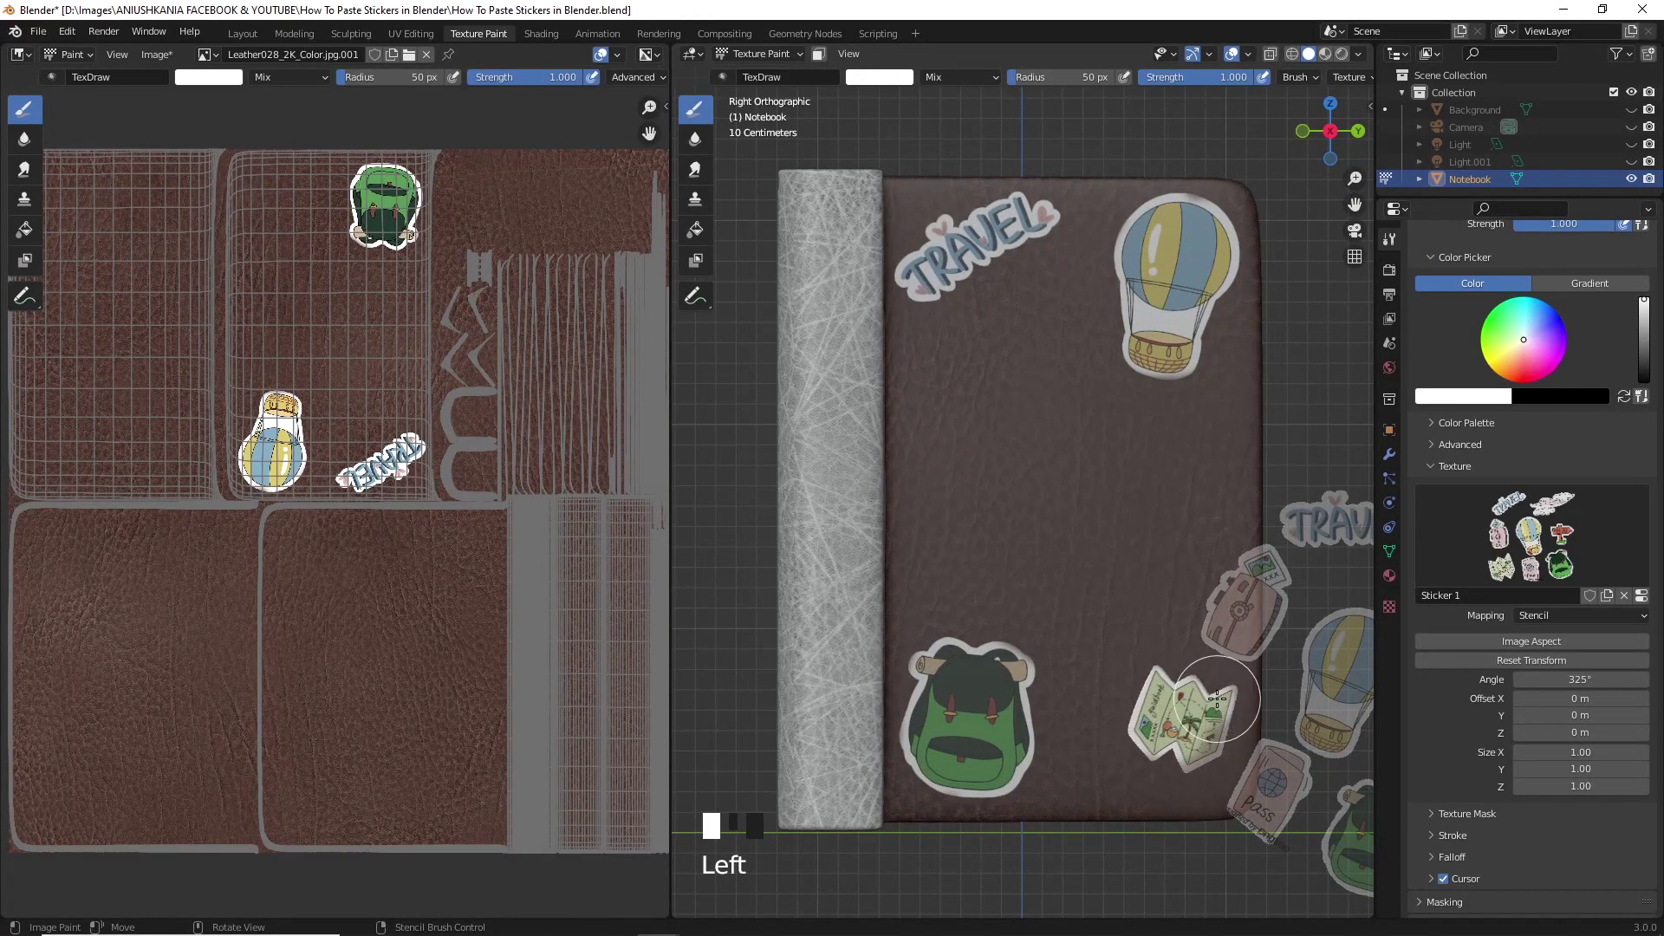
{"action": "right_click_drag", "start_coordinate": [1157, 700], "coordinate": [937, 533]}
{"action": "key", "text": "ctrl+s"}
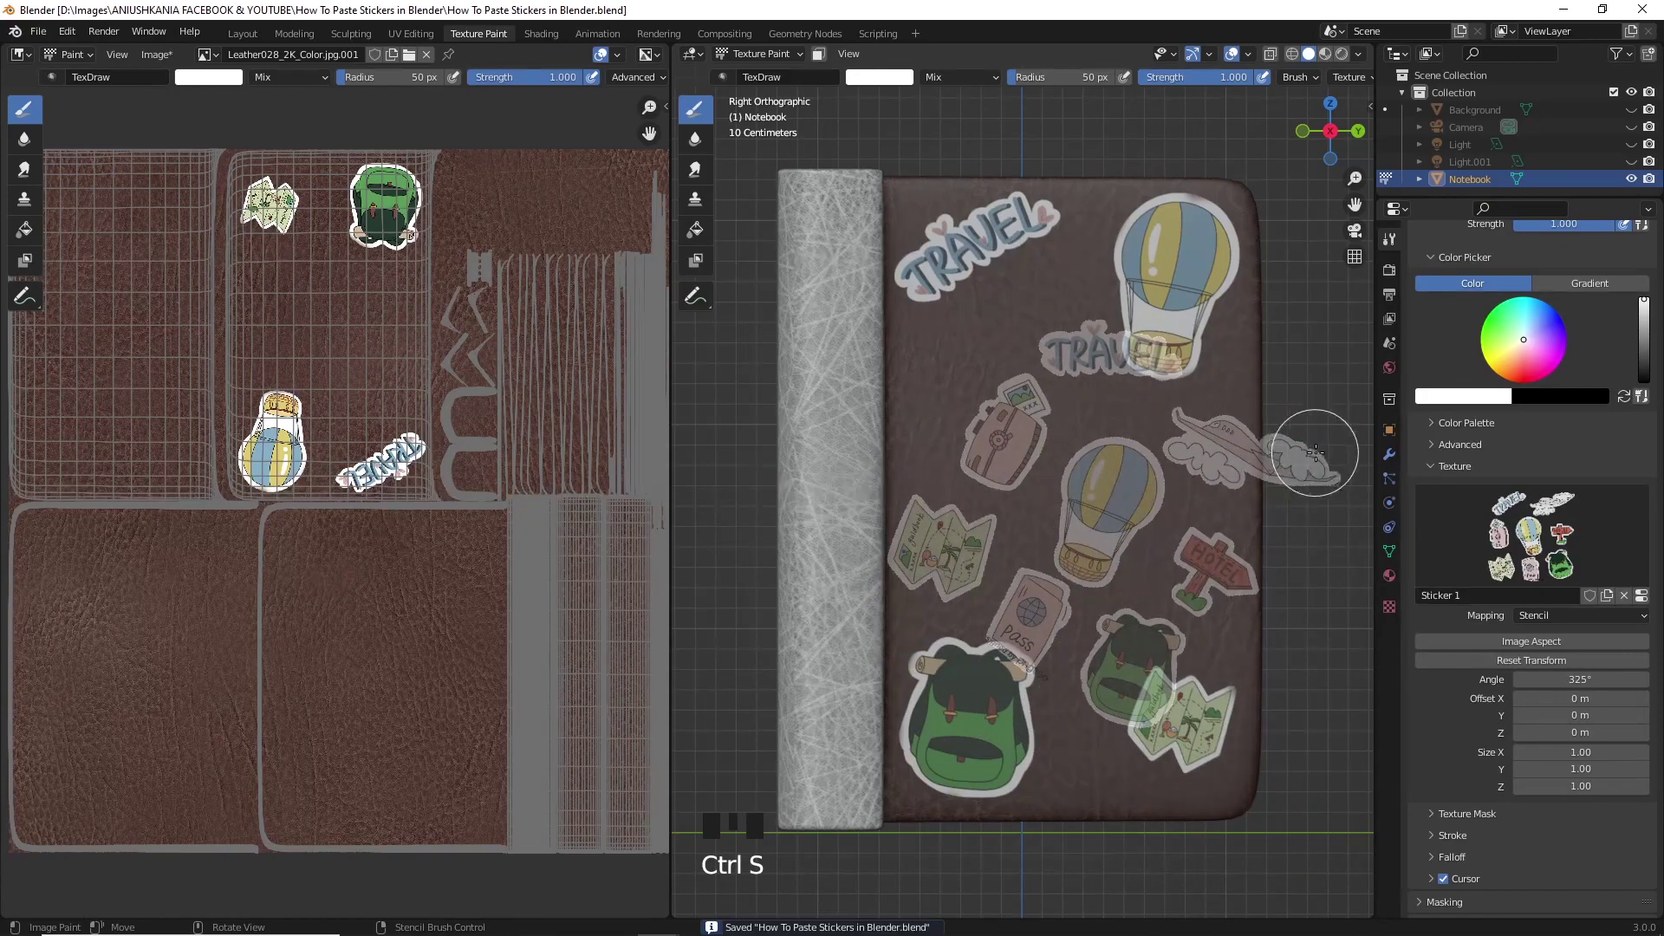
Create brush texture 'Sticker 2' and load the cute kitten sticker PNG into it.
{"action": "left_click", "coordinate": [1606, 598]}
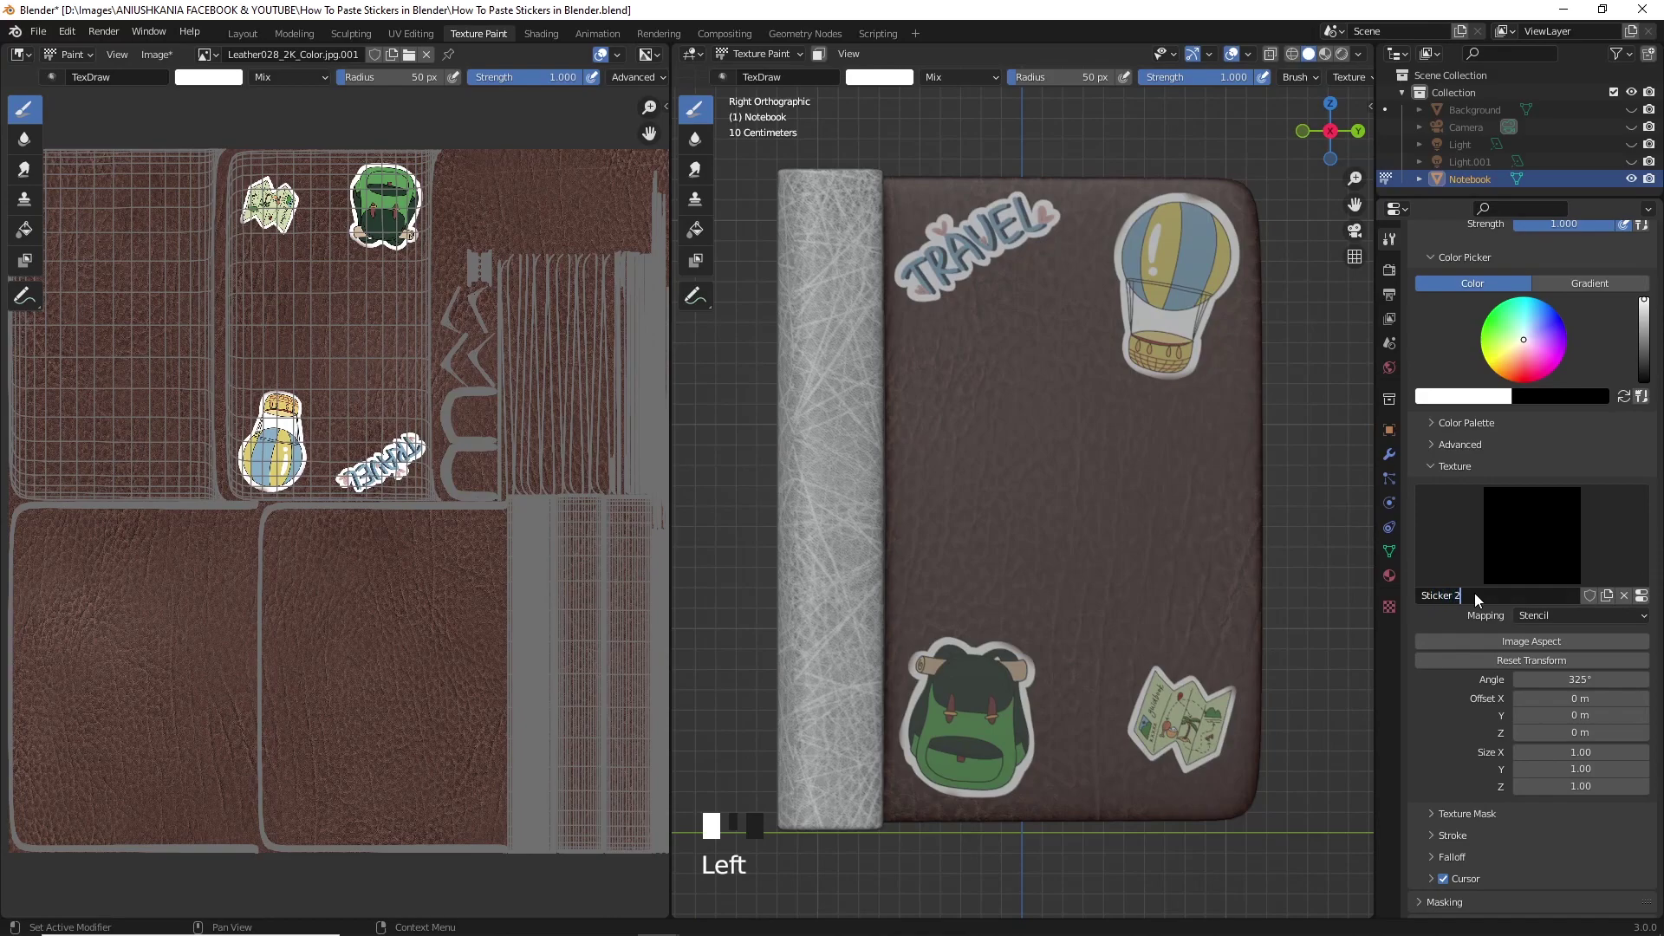
{"action": "left_click", "coordinate": [1390, 614]}
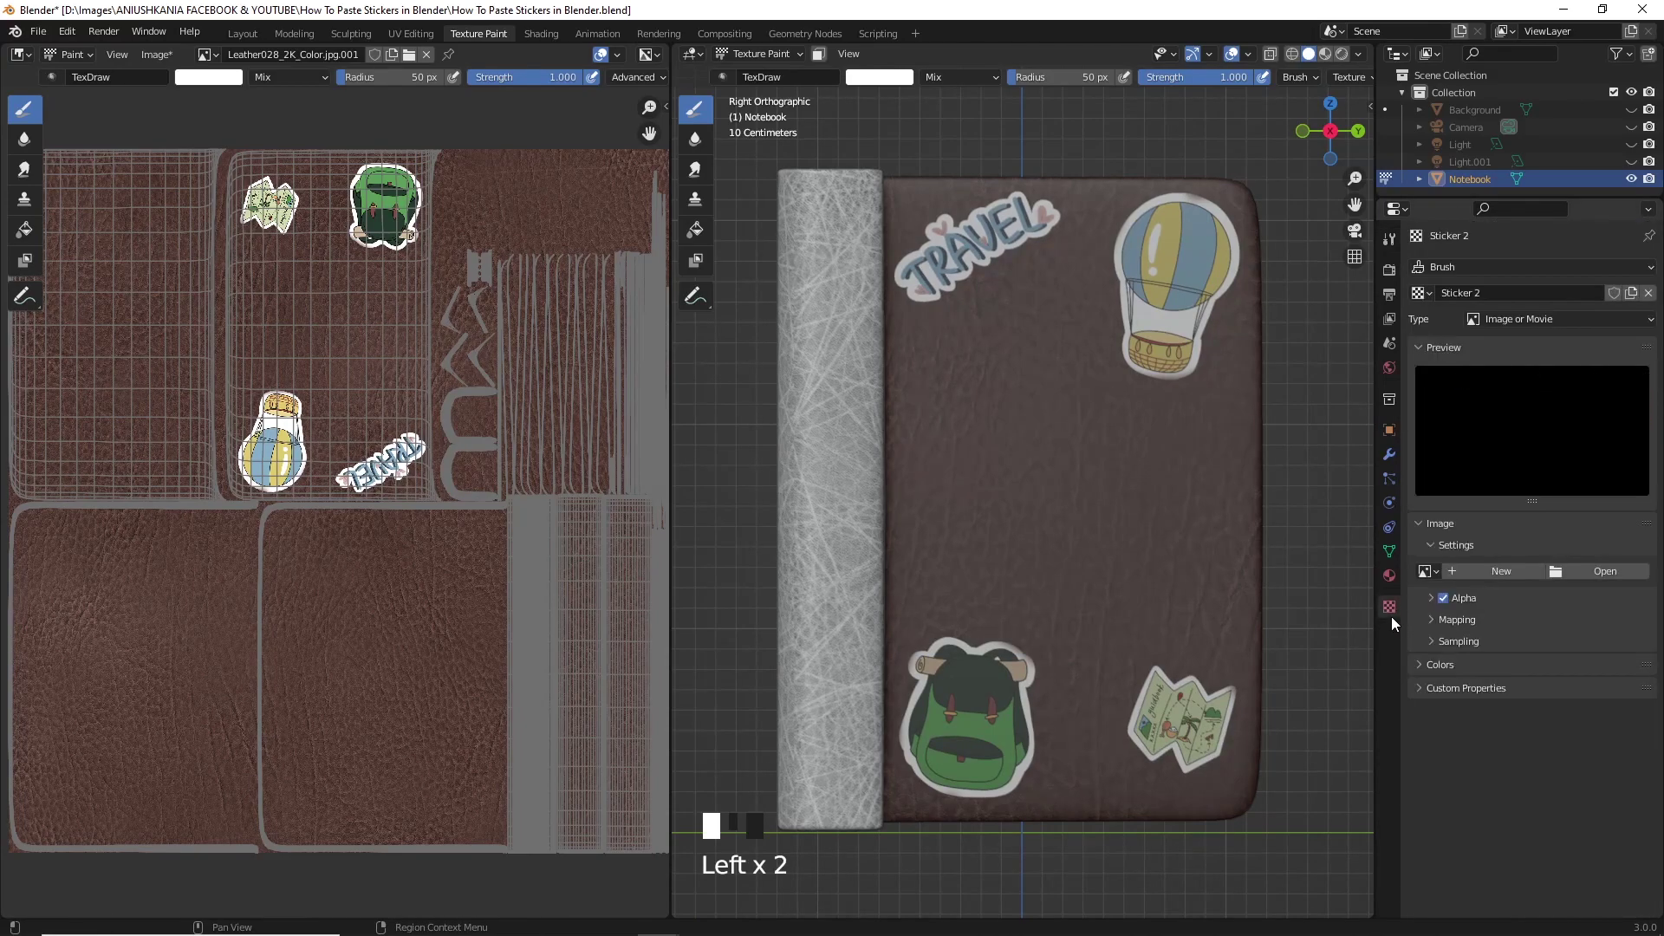
{"action": "left_click", "coordinate": [1608, 567]}
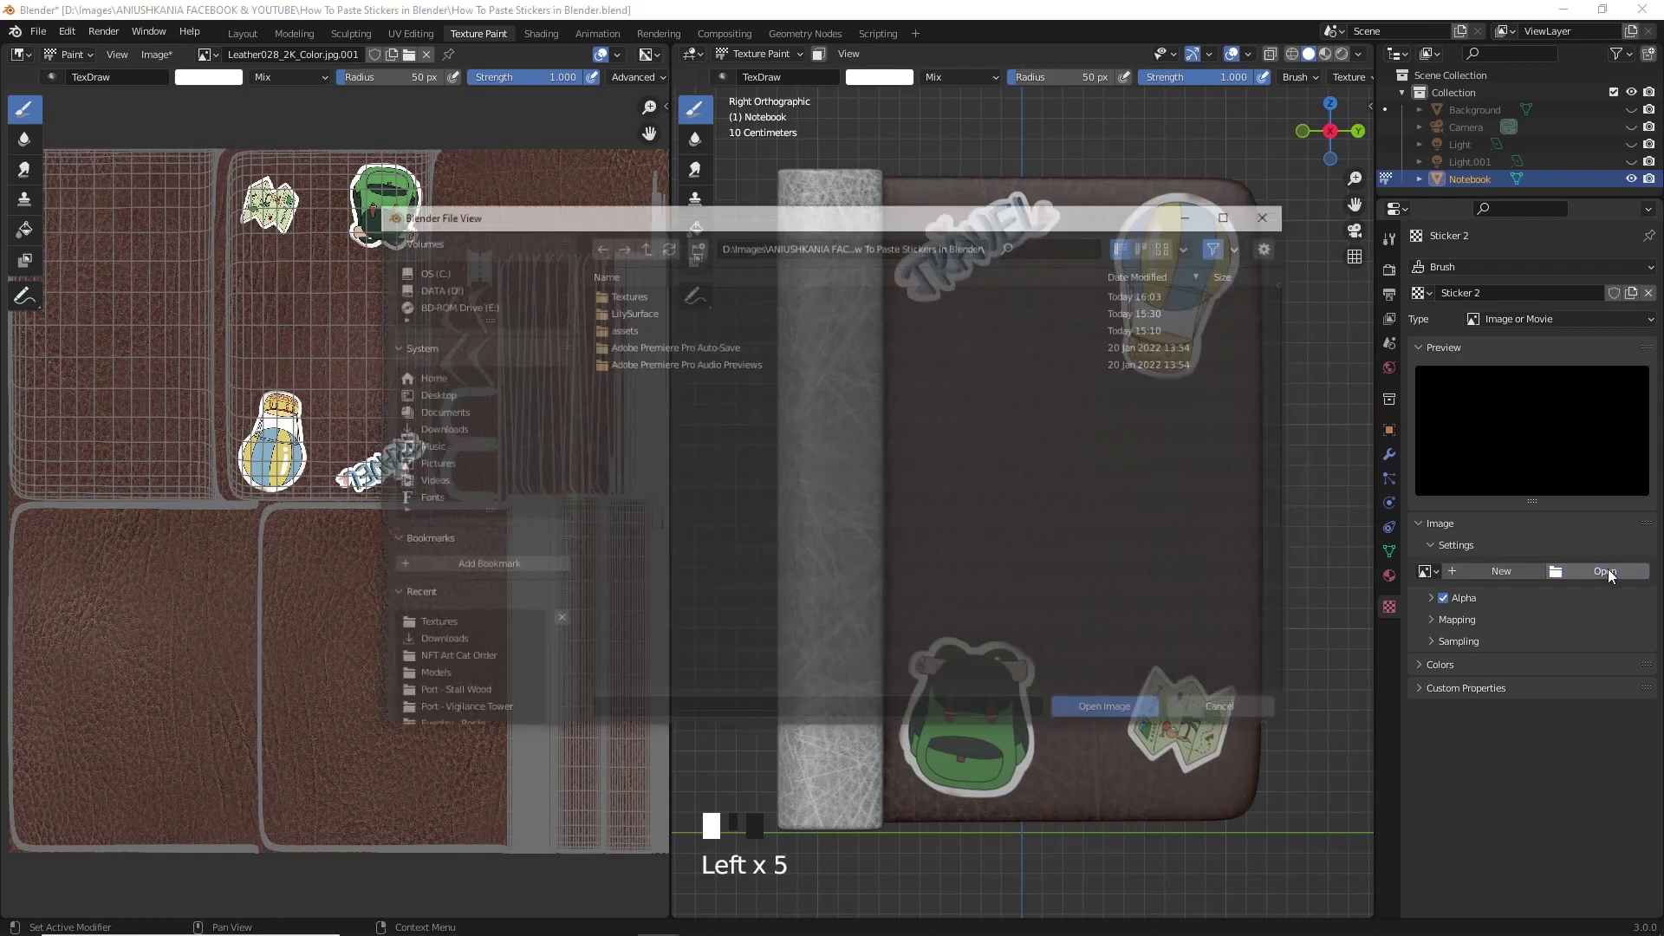
{"action": "left_click", "coordinate": [654, 312]}
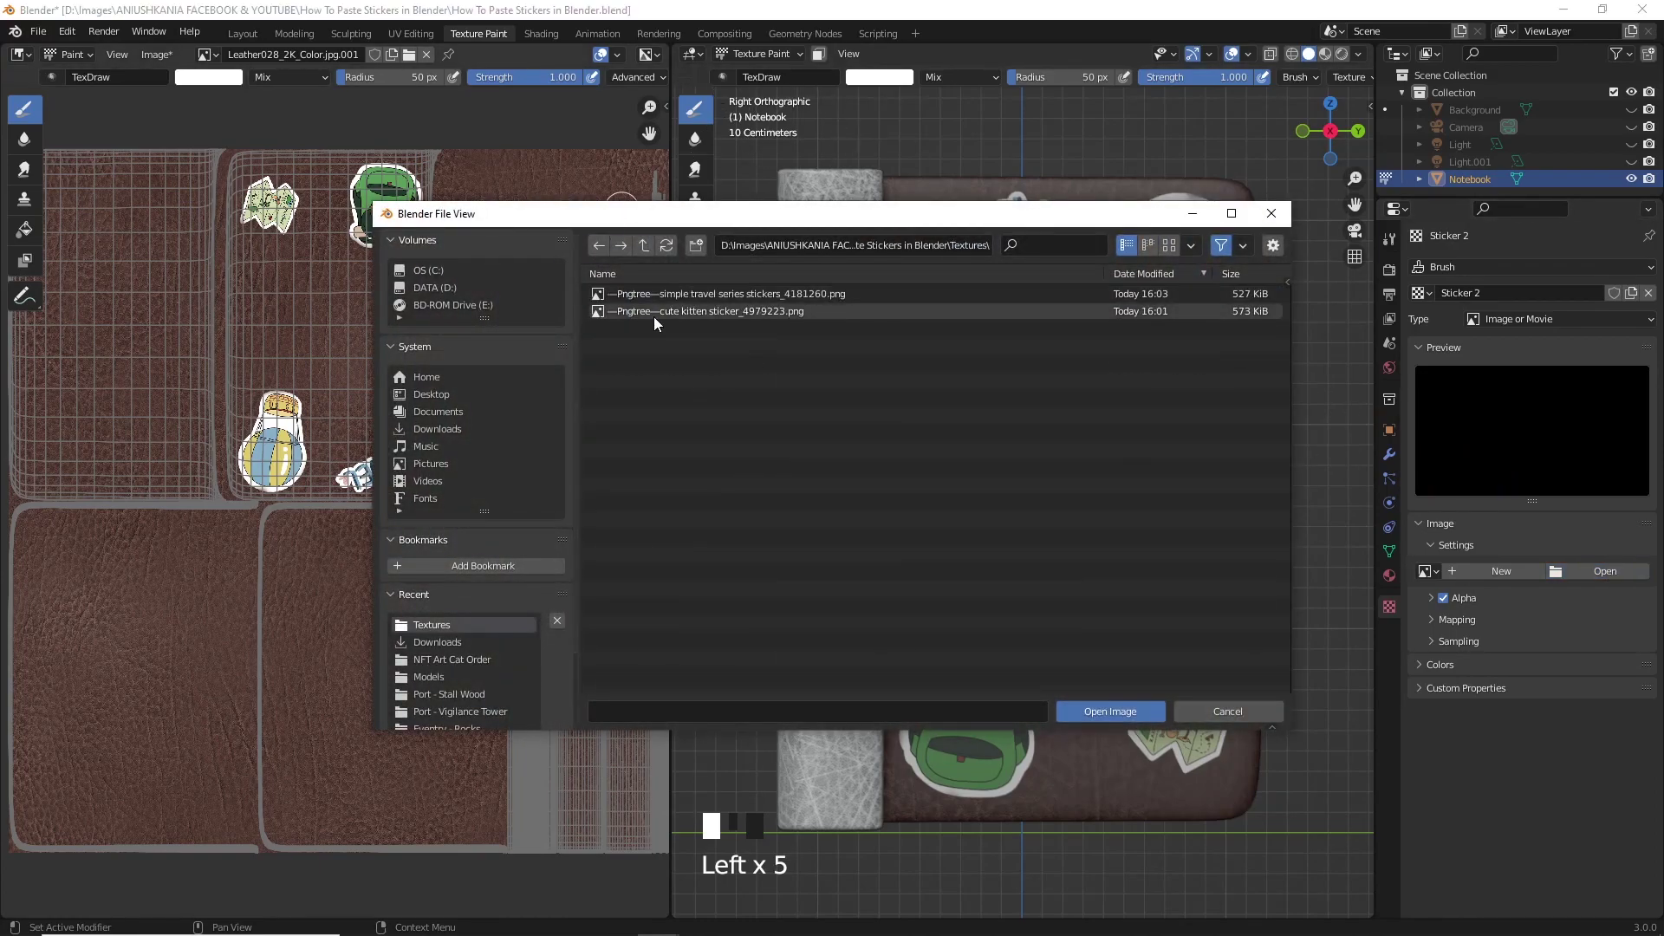
{"action": "left_click", "coordinate": [1104, 711]}
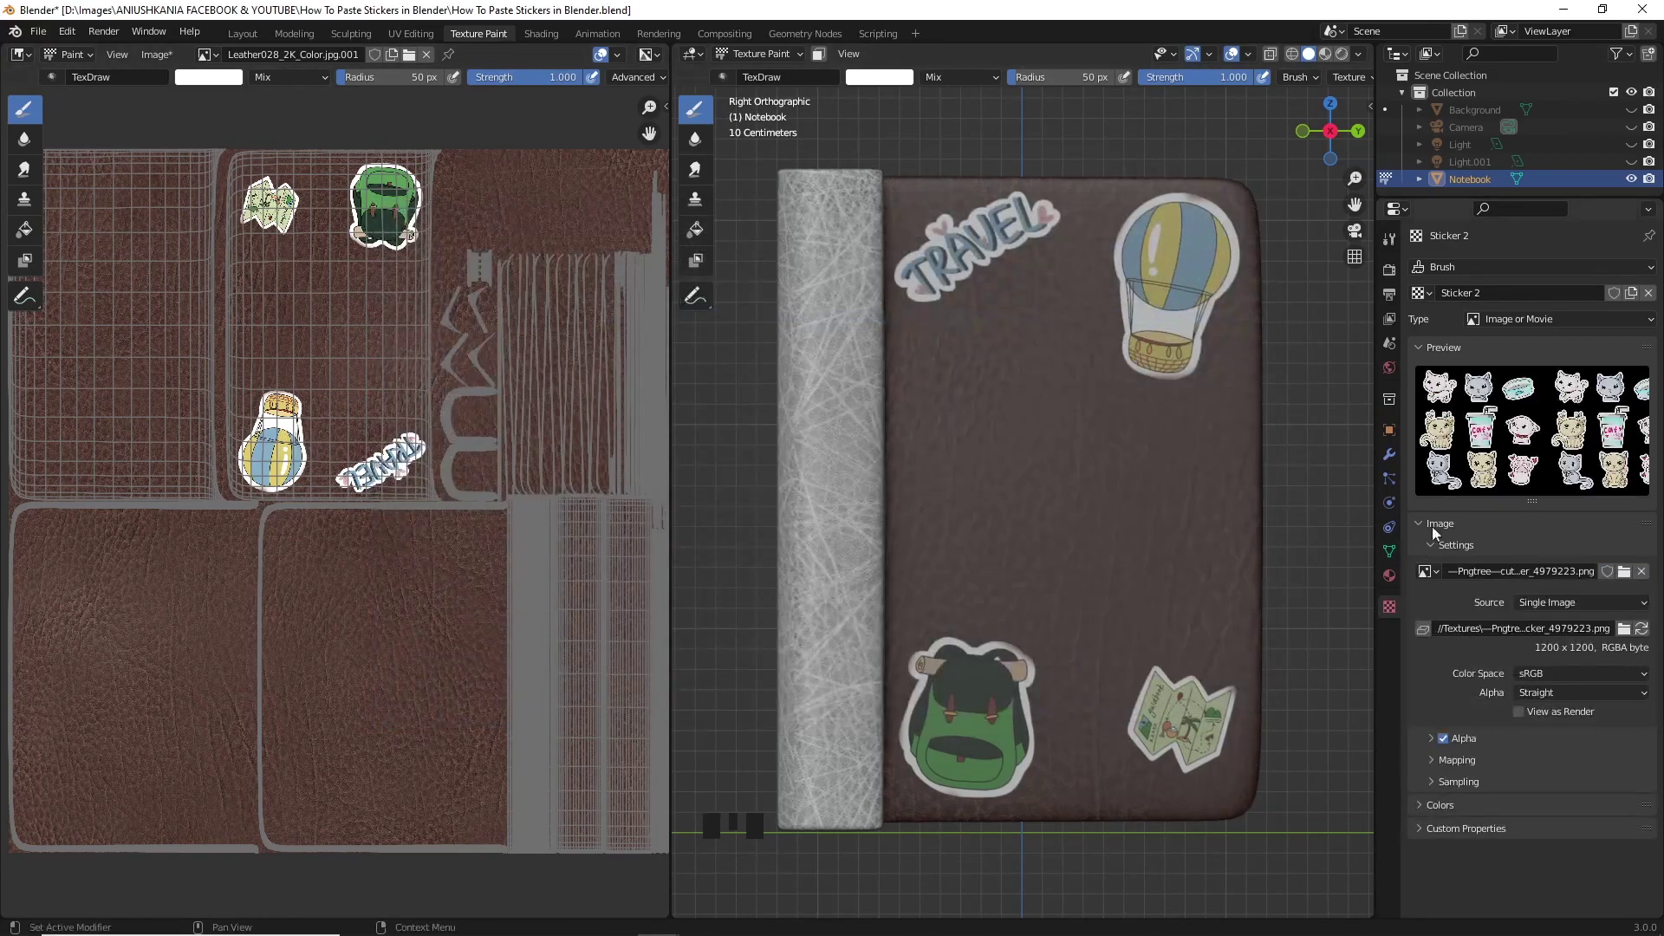
{"action": "left_click", "coordinate": [1389, 245]}
{"action": "scroll", "coordinate": [1490, 770], "scroll_direction": "down", "scroll_amount": 5}
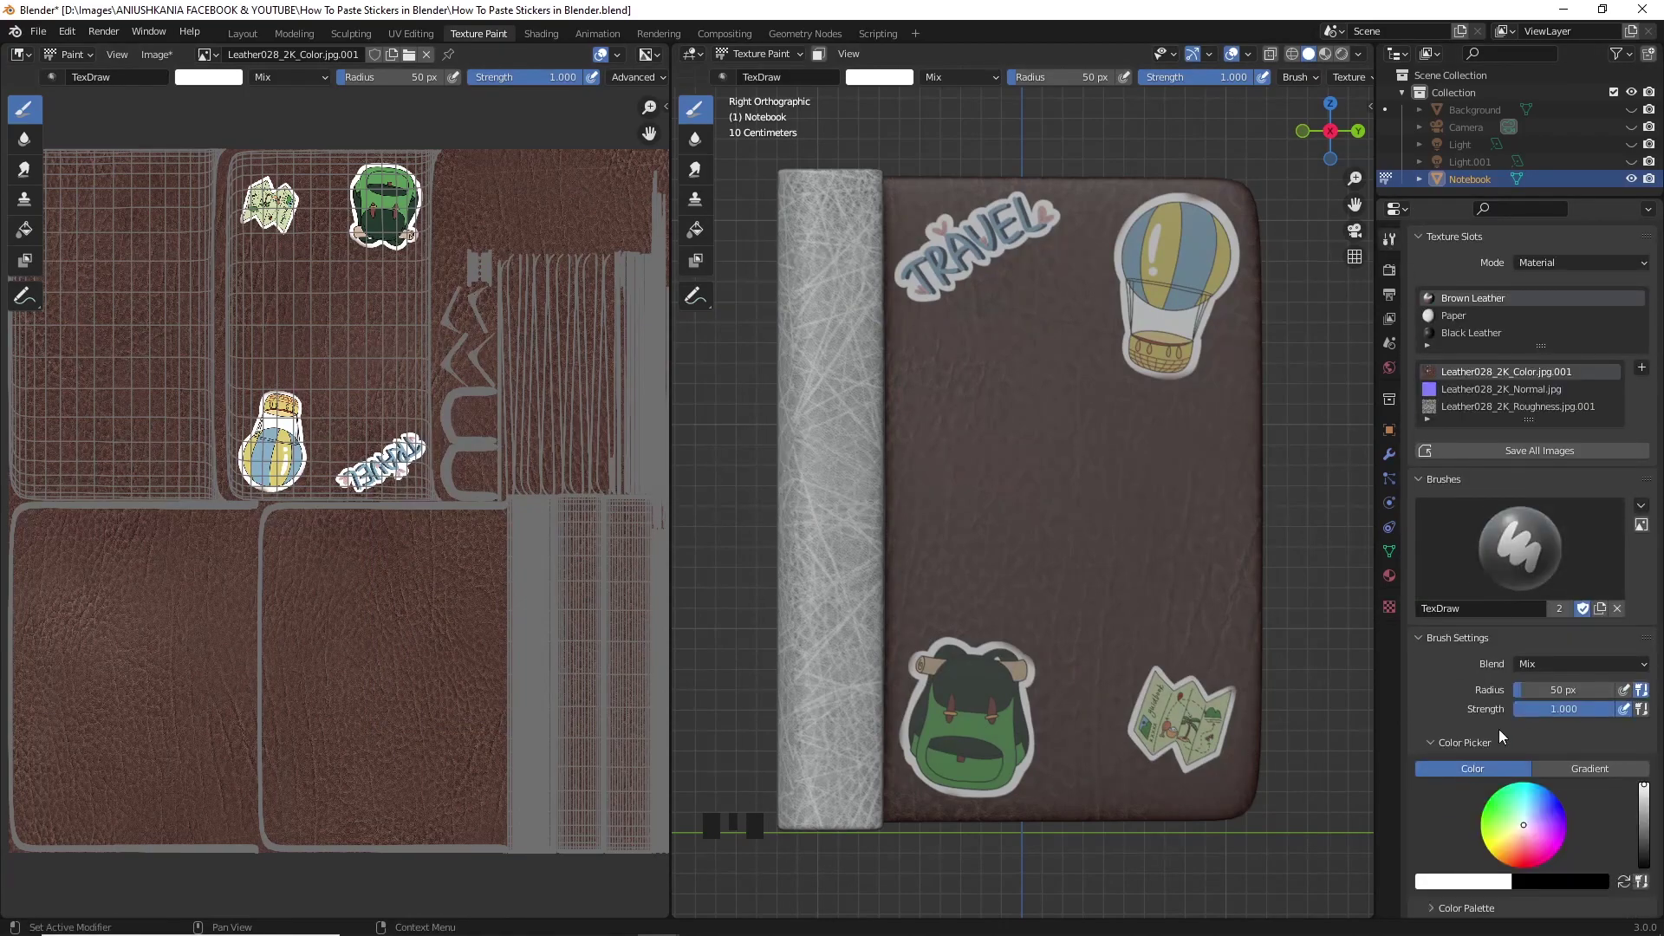
{"action": "scroll", "coordinate": [1491, 769], "scroll_direction": "down", "scroll_amount": 4}
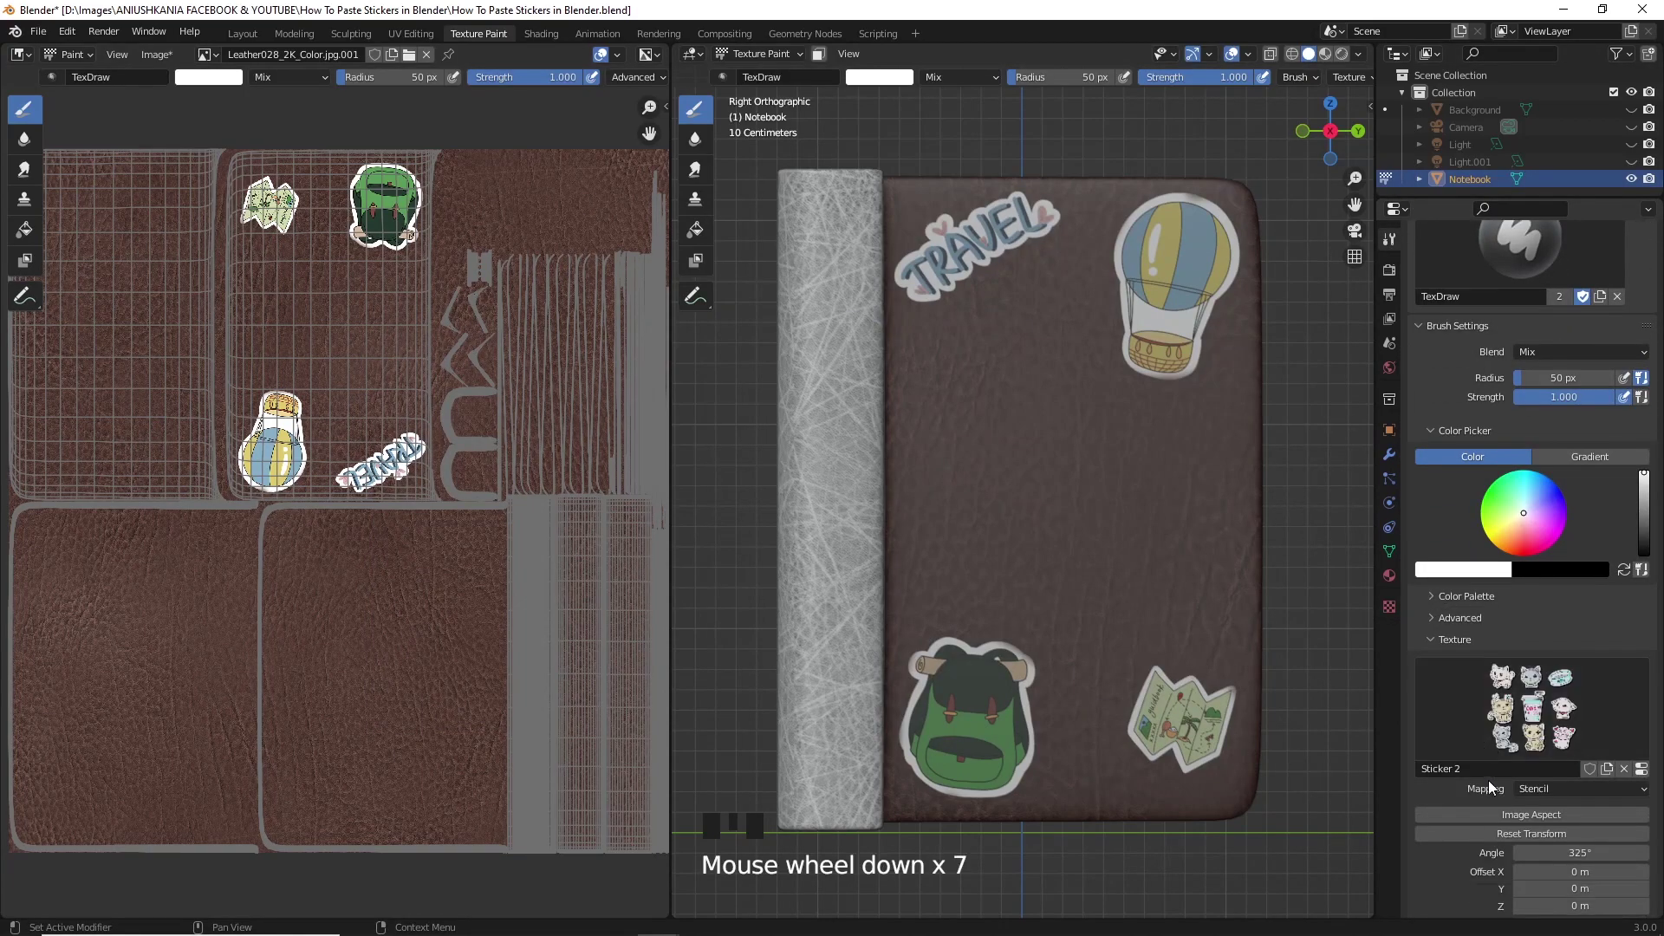
Reset and place the kitten stencil, then paint the white cat and cat head stickers.
{"action": "left_click", "coordinate": [1491, 833]}
{"action": "right_click_drag", "start_coordinate": [953, 651], "coordinate": [1276, 641]}
{"action": "mouse_move", "coordinate": [1158, 613]}
{"action": "right_mouse_down", "text": "shift"}
{"action": "mouse_move", "coordinate": [1142, 638]}
{"action": "mouse_move", "coordinate": [1229, 553]}
{"action": "mouse_move", "coordinate": [1233, 608]}
{"action": "right_mouse_up", "text": "shift"}
{"action": "mouse_move", "coordinate": [1127, 507]}
{"action": "left_mouse_down"}
{"action": "mouse_move", "coordinate": [1092, 527]}
{"action": "mouse_move", "coordinate": [1083, 462]}
{"action": "mouse_move", "coordinate": [1108, 438]}
{"action": "left_mouse_up"}
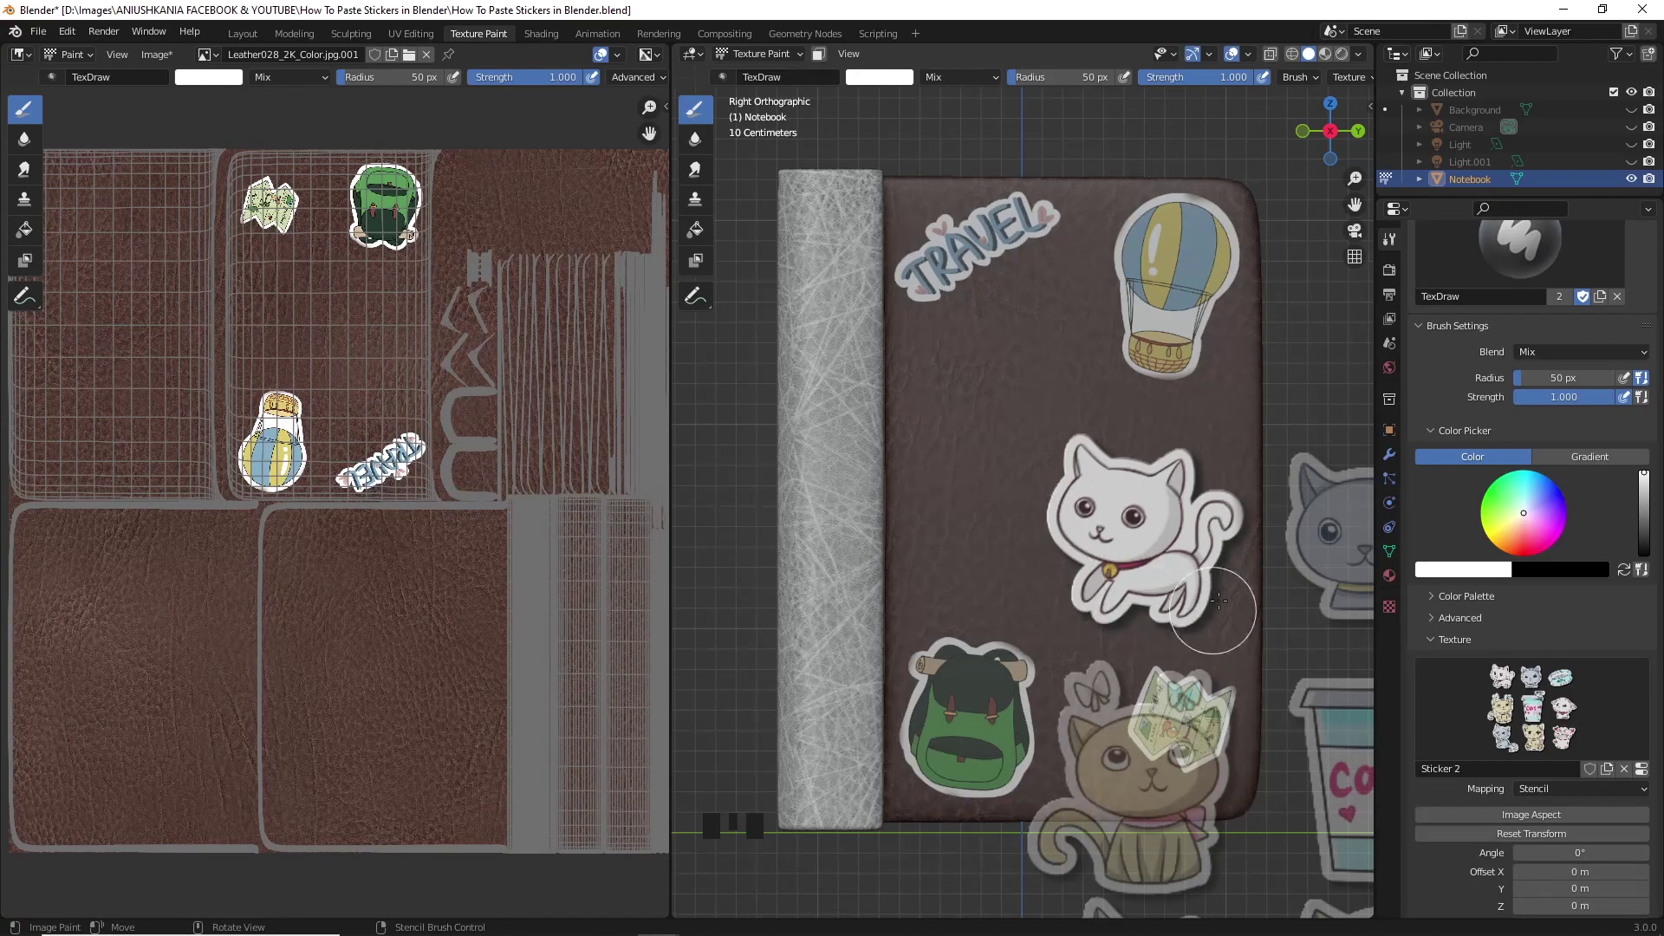
{"action": "right_click_drag", "start_coordinate": [1173, 583], "coordinate": [1076, 417]}
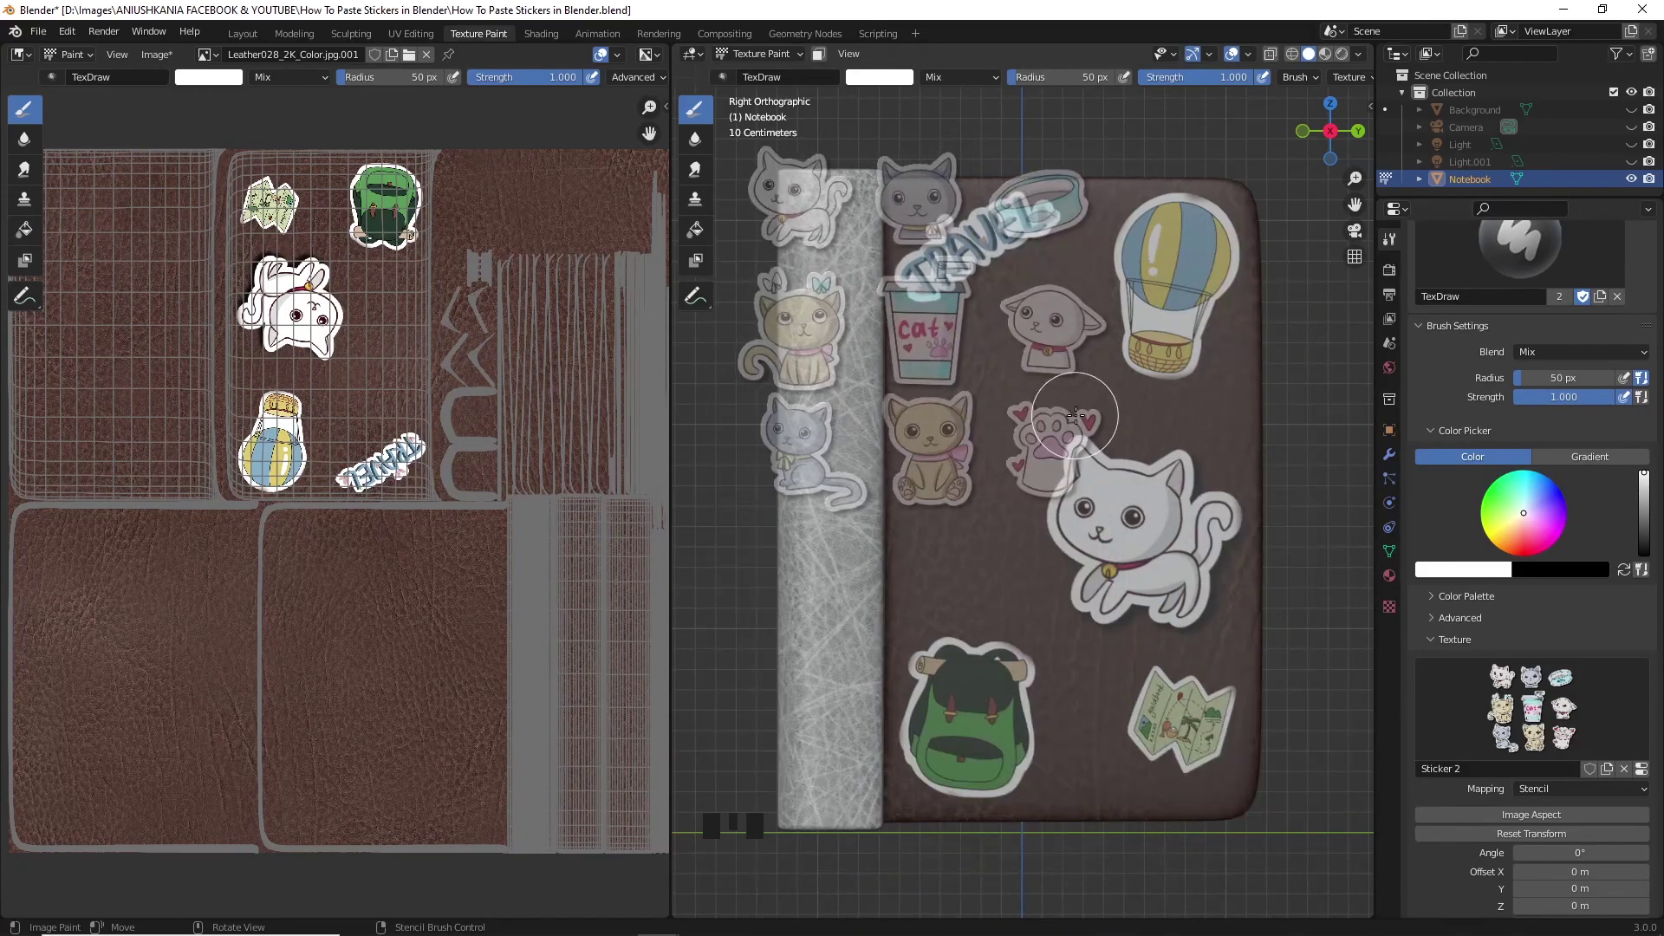
{"action": "left_click_drag", "start_coordinate": [1045, 334], "coordinate": [1098, 321]}
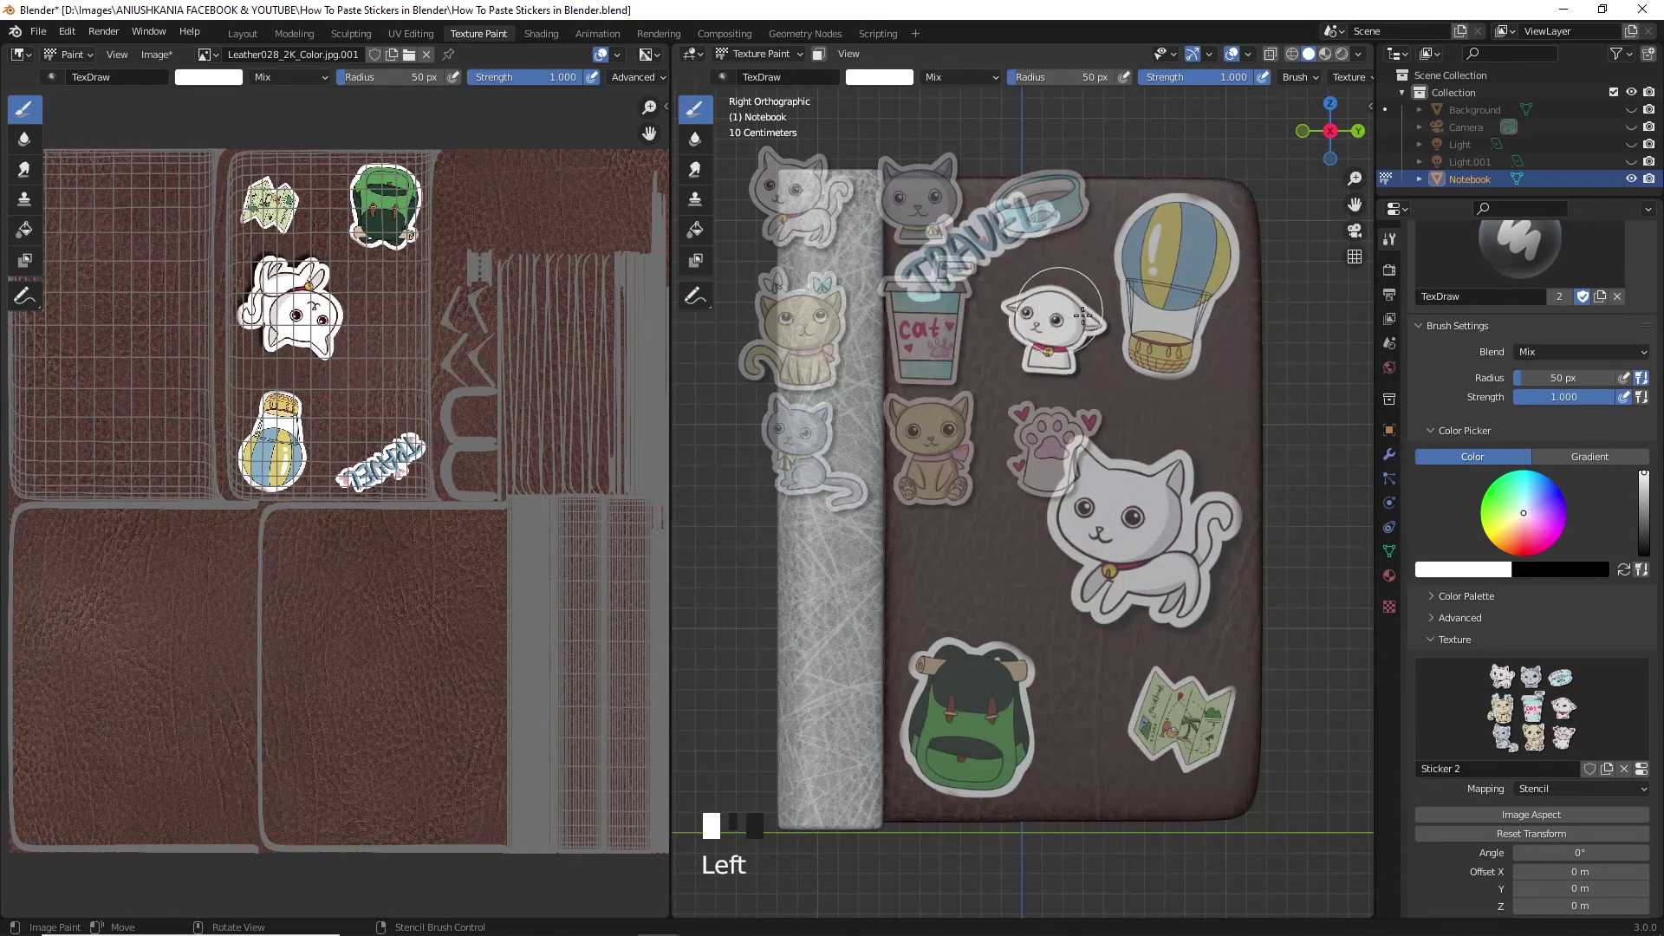
Reposition the stencil to paint the cat cup and paw stickers onto the cover.
{"action": "mouse_move", "coordinate": [1083, 315]}
{"action": "right_mouse_down"}
{"action": "mouse_move", "coordinate": [1070, 622]}
{"action": "mouse_move", "coordinate": [1118, 675]}
{"action": "mouse_move", "coordinate": [936, 468]}
{"action": "right_mouse_up"}
{"action": "left_click_drag", "start_coordinate": [918, 555], "coordinate": [932, 459]}
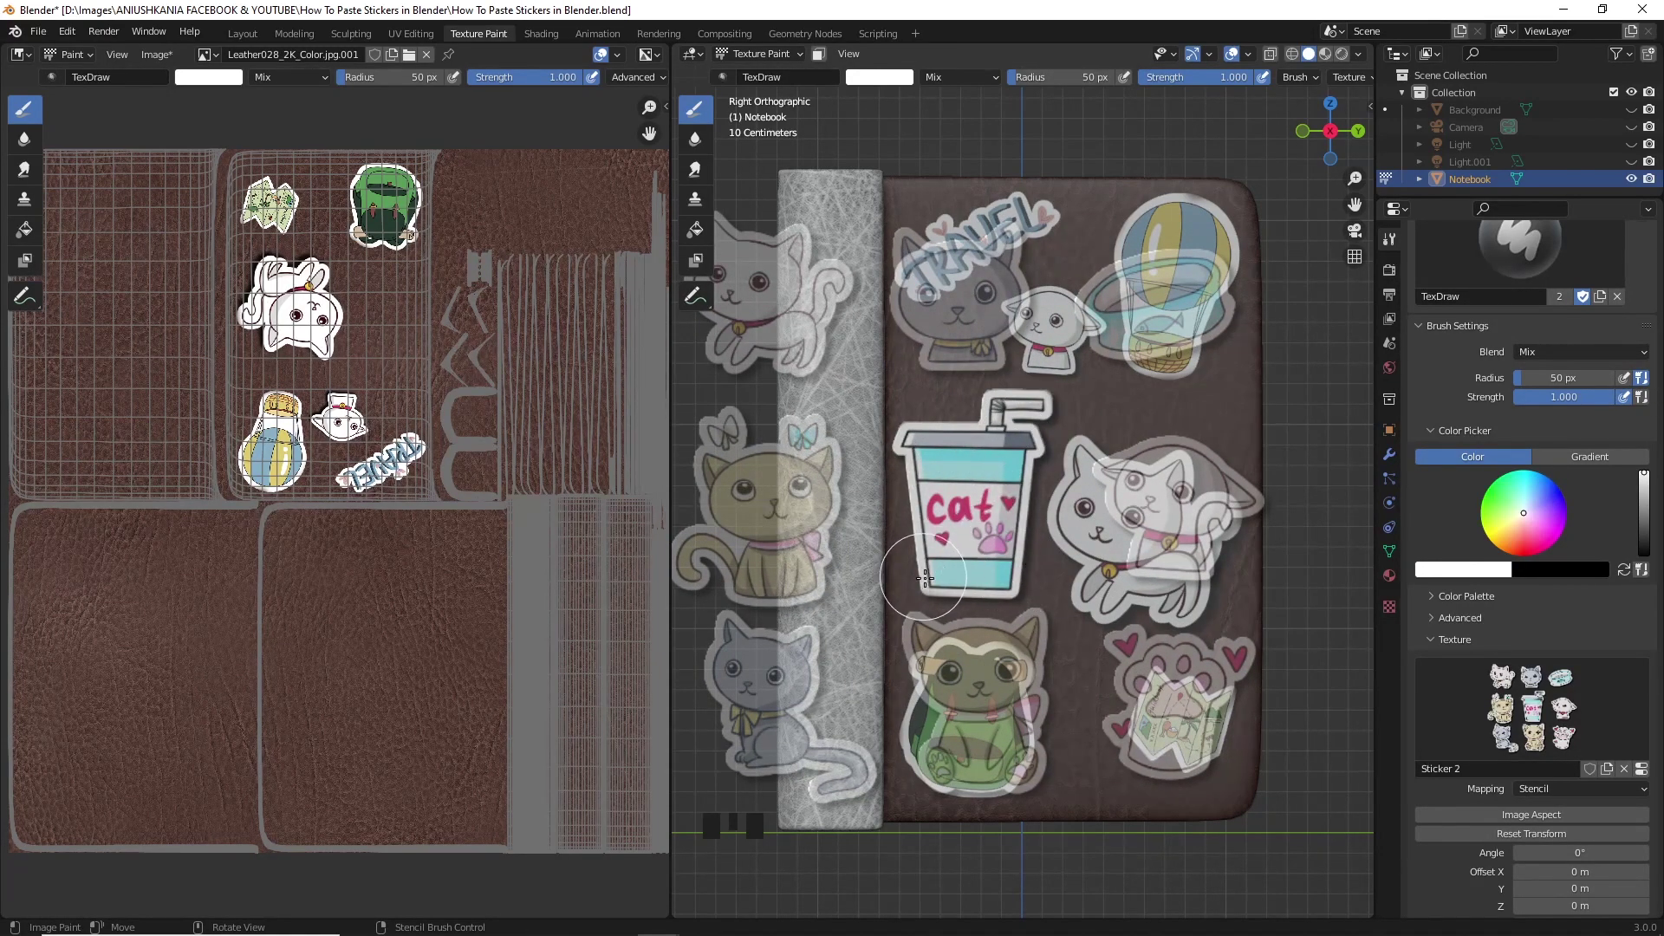
{"action": "right_click_drag", "start_coordinate": [1027, 425], "coordinate": [1131, 451]}
{"action": "scroll", "coordinate": [1131, 447], "scroll_direction": "down", "scroll_amount": 2}
{"action": "middle_click_drag", "start_coordinate": [1131, 446], "coordinate": [1068, 477]}
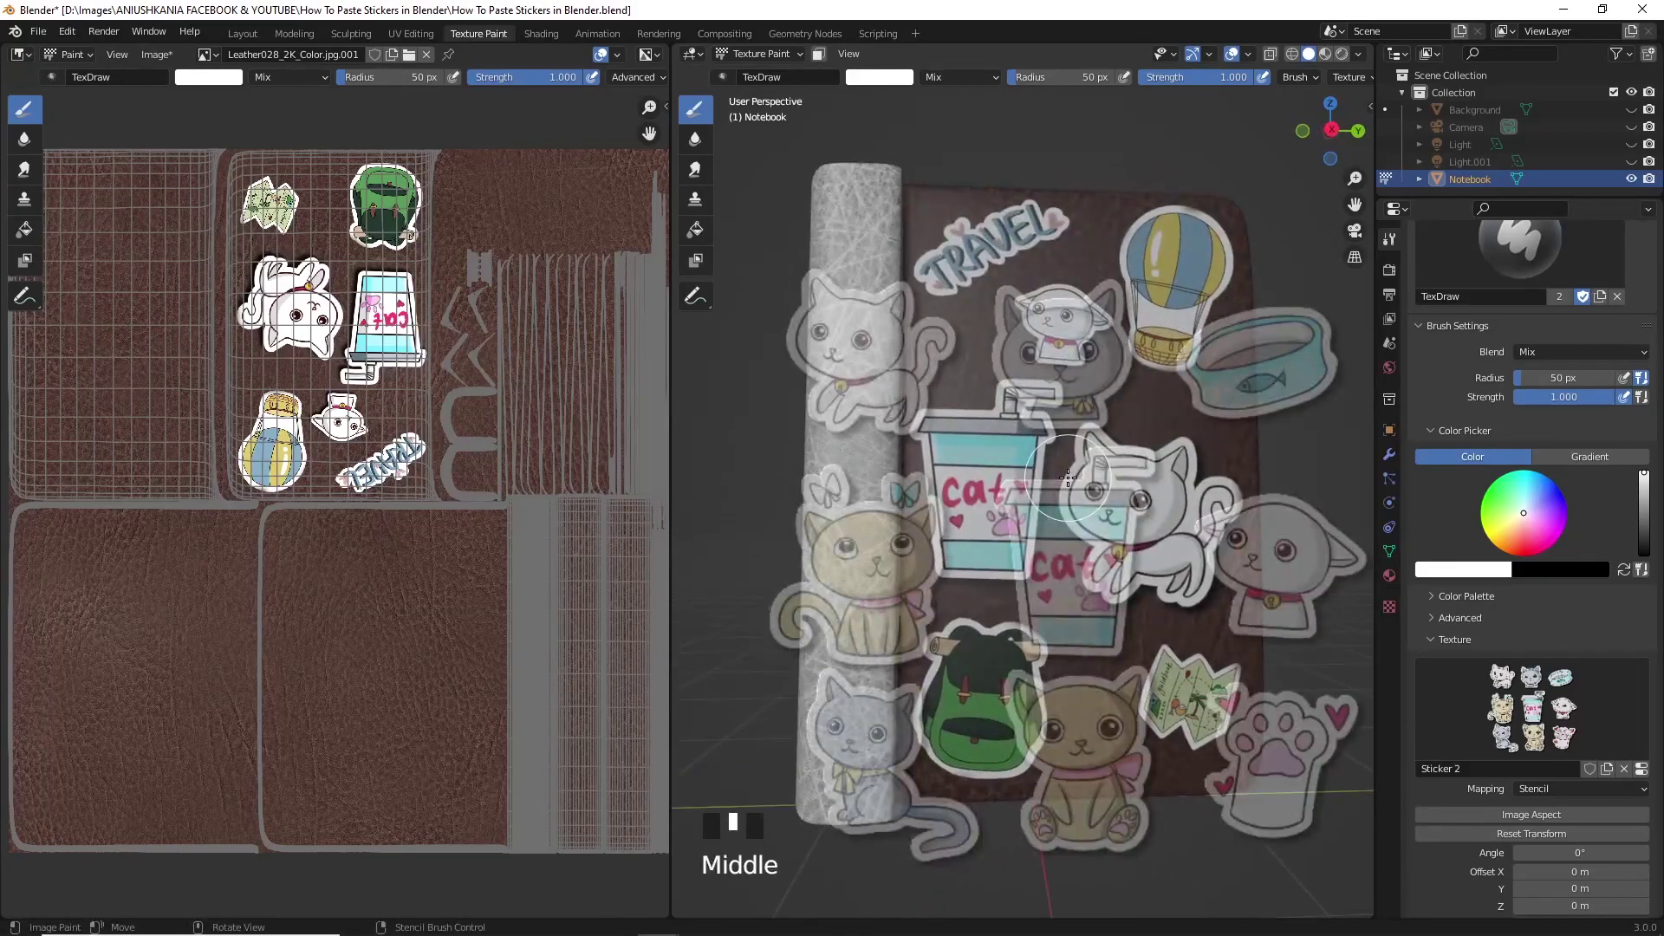
{"action": "right_click_drag", "start_coordinate": [1068, 475], "coordinate": [1100, 672]}
{"action": "left_click", "coordinate": [1100, 672]}
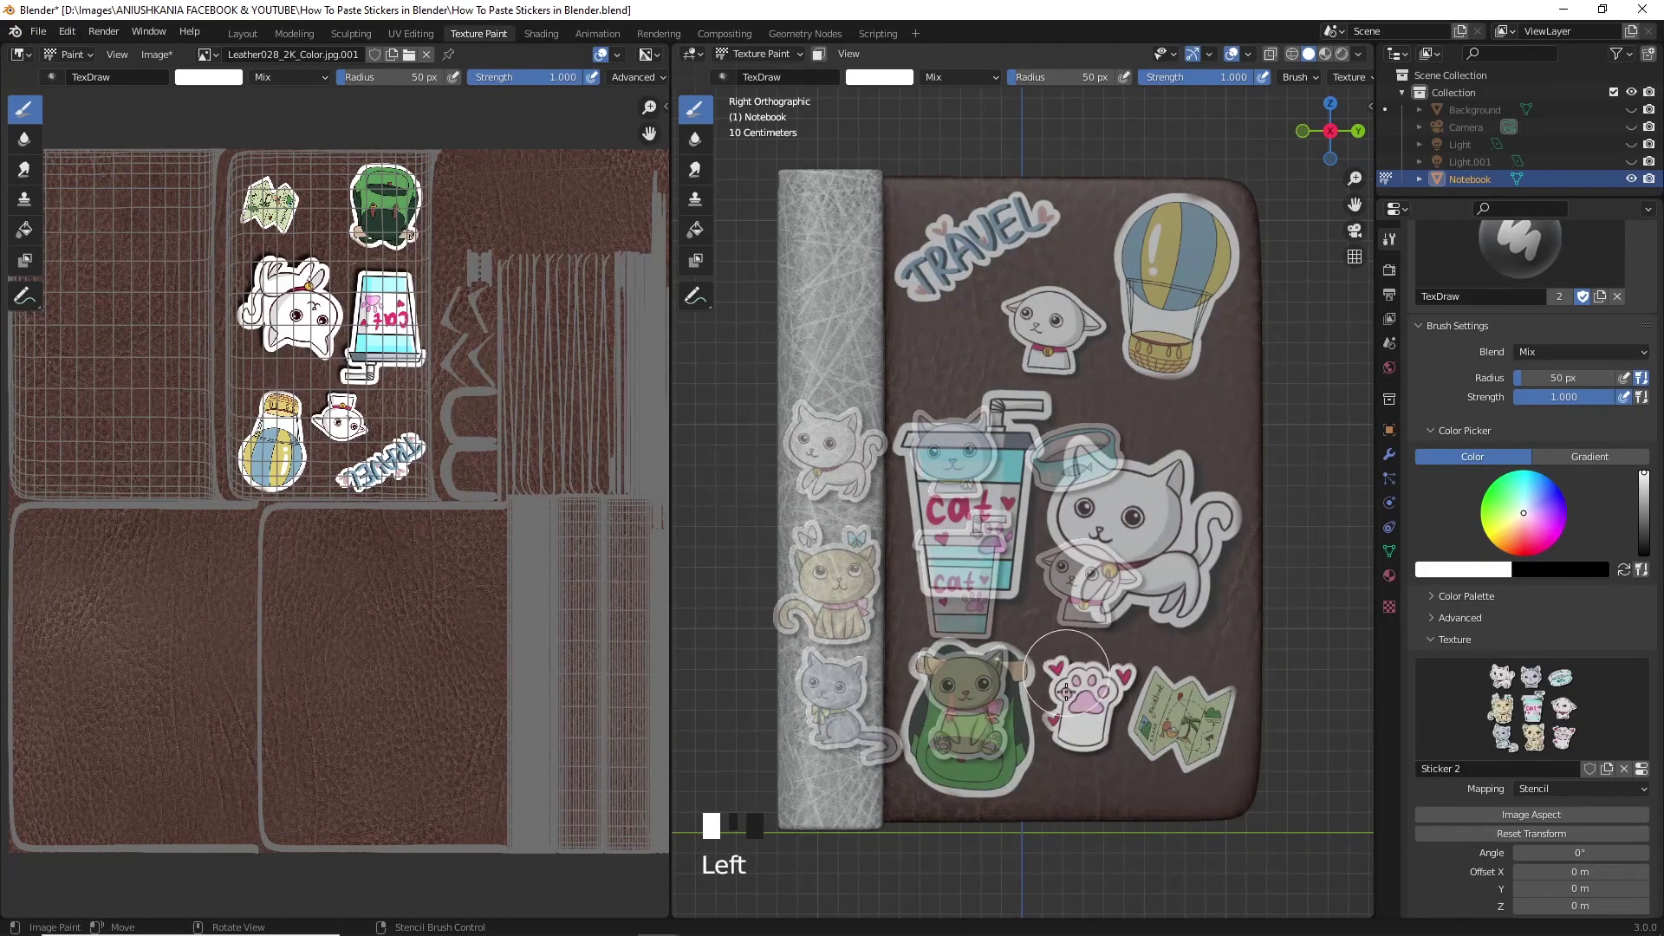
Paint the bowl and small cat stickers, then save the Leather028_2K_Color.jpg image.
{"action": "mouse_move", "coordinate": [1124, 687]}
{"action": "right_mouse_down"}
{"action": "mouse_move", "coordinate": [1074, 806]}
{"action": "mouse_move", "coordinate": [1157, 507]}
{"action": "mouse_move", "coordinate": [1213, 420]}
{"action": "mouse_move", "coordinate": [1248, 554]}
{"action": "mouse_move", "coordinate": [1040, 390]}
{"action": "mouse_move", "coordinate": [924, 329]}
{"action": "mouse_move", "coordinate": [1005, 728]}
{"action": "mouse_move", "coordinate": [1074, 554]}
{"action": "right_mouse_up"}
{"action": "left_click", "coordinate": [1214, 419]}
{"action": "left_click", "coordinate": [926, 334]}
{"action": "middle_click_drag", "start_coordinate": [1074, 554], "coordinate": [1105, 511]}
{"action": "left_click", "coordinate": [156, 55]}
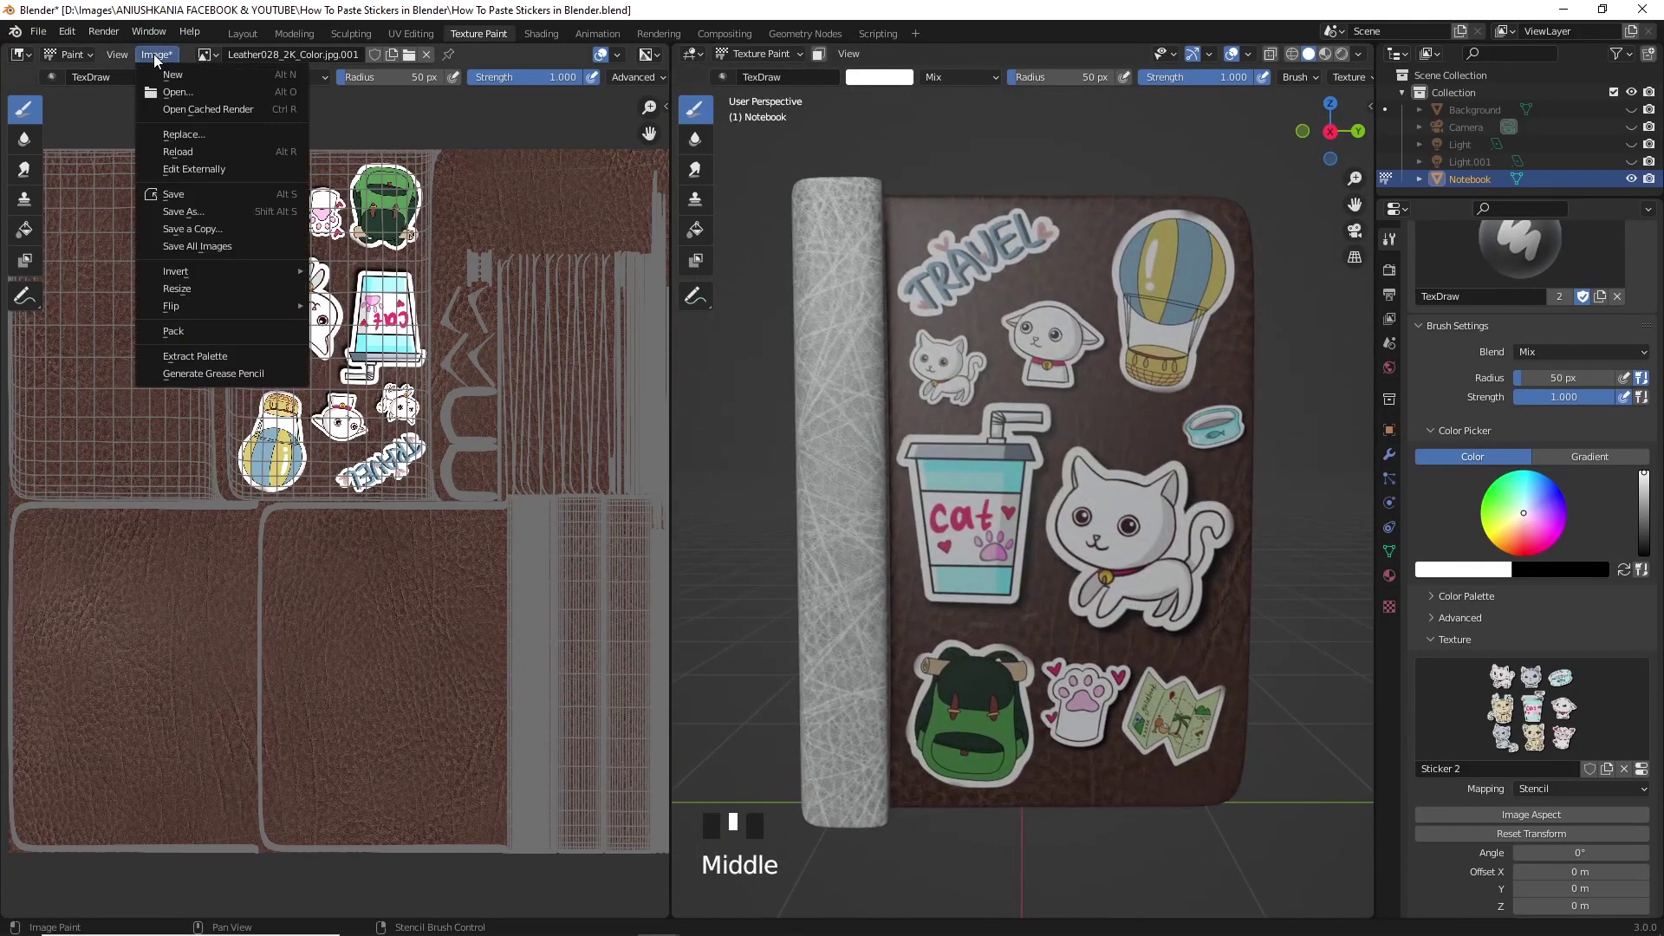
{"action": "left_click", "coordinate": [188, 201]}
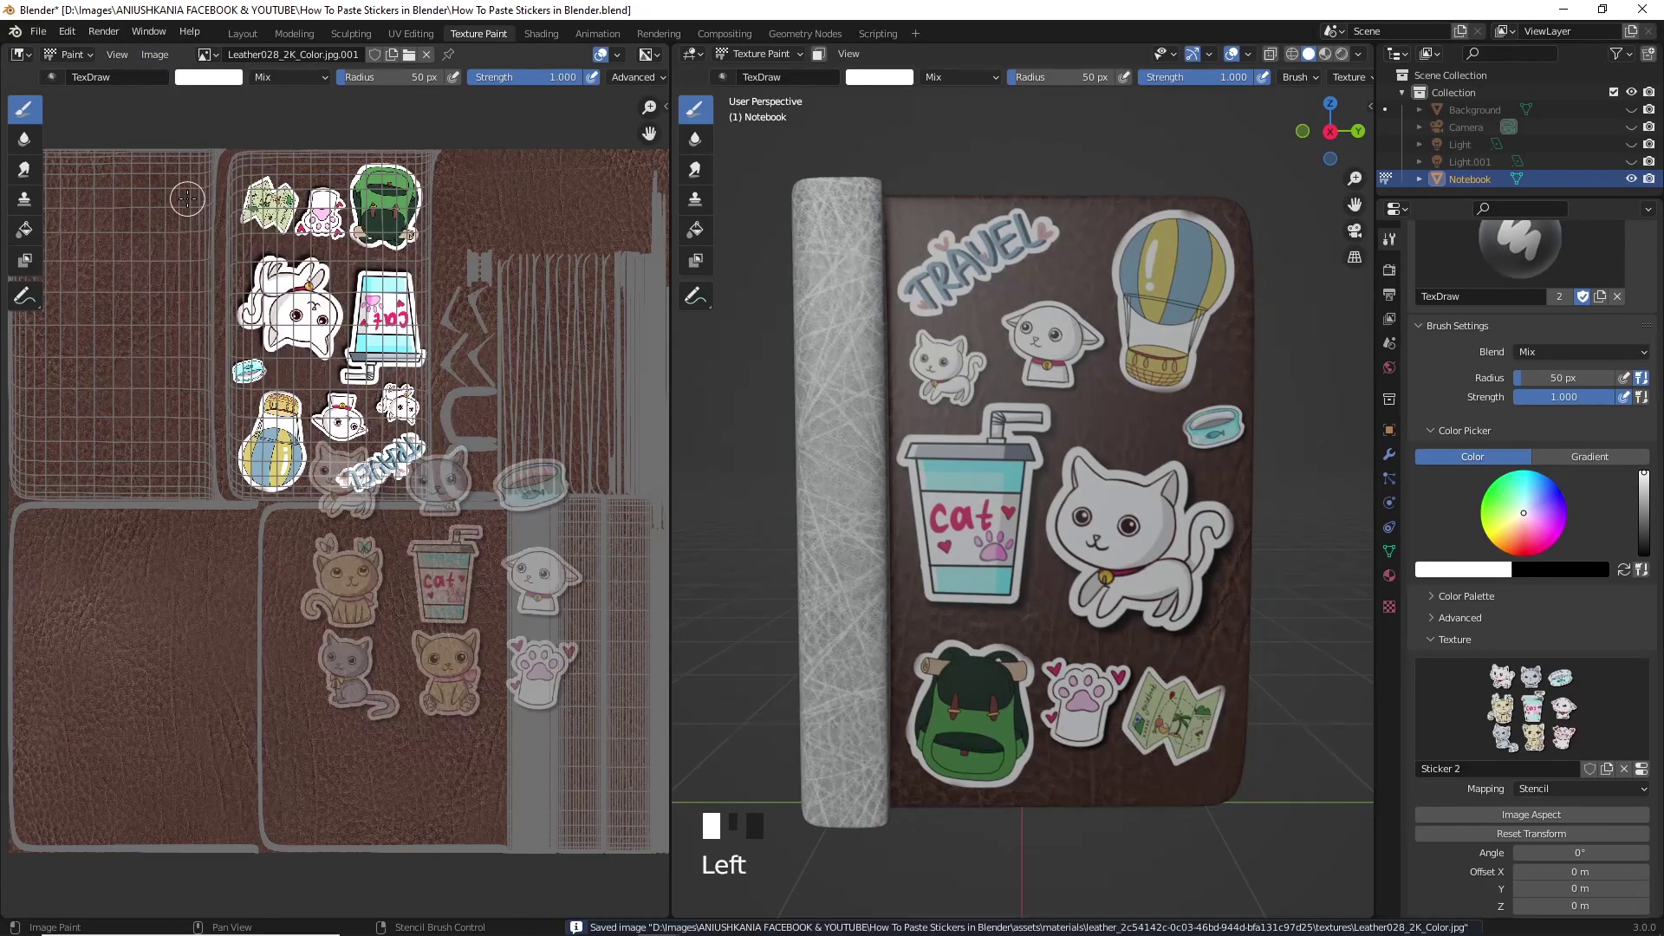
Return to the Layout workspace and look around the stickered notebook.
{"action": "left_click", "coordinate": [244, 34]}
{"action": "scroll", "coordinate": [806, 416], "scroll_direction": "down", "scroll_amount": 4}
{"action": "middle_click_drag", "start_coordinate": [821, 464], "coordinate": [747, 335]}
{"action": "scroll", "coordinate": [813, 460], "scroll_direction": "up", "scroll_amount": 2}
{"action": "scroll", "coordinate": [813, 459], "scroll_direction": "up", "scroll_amount": 2}
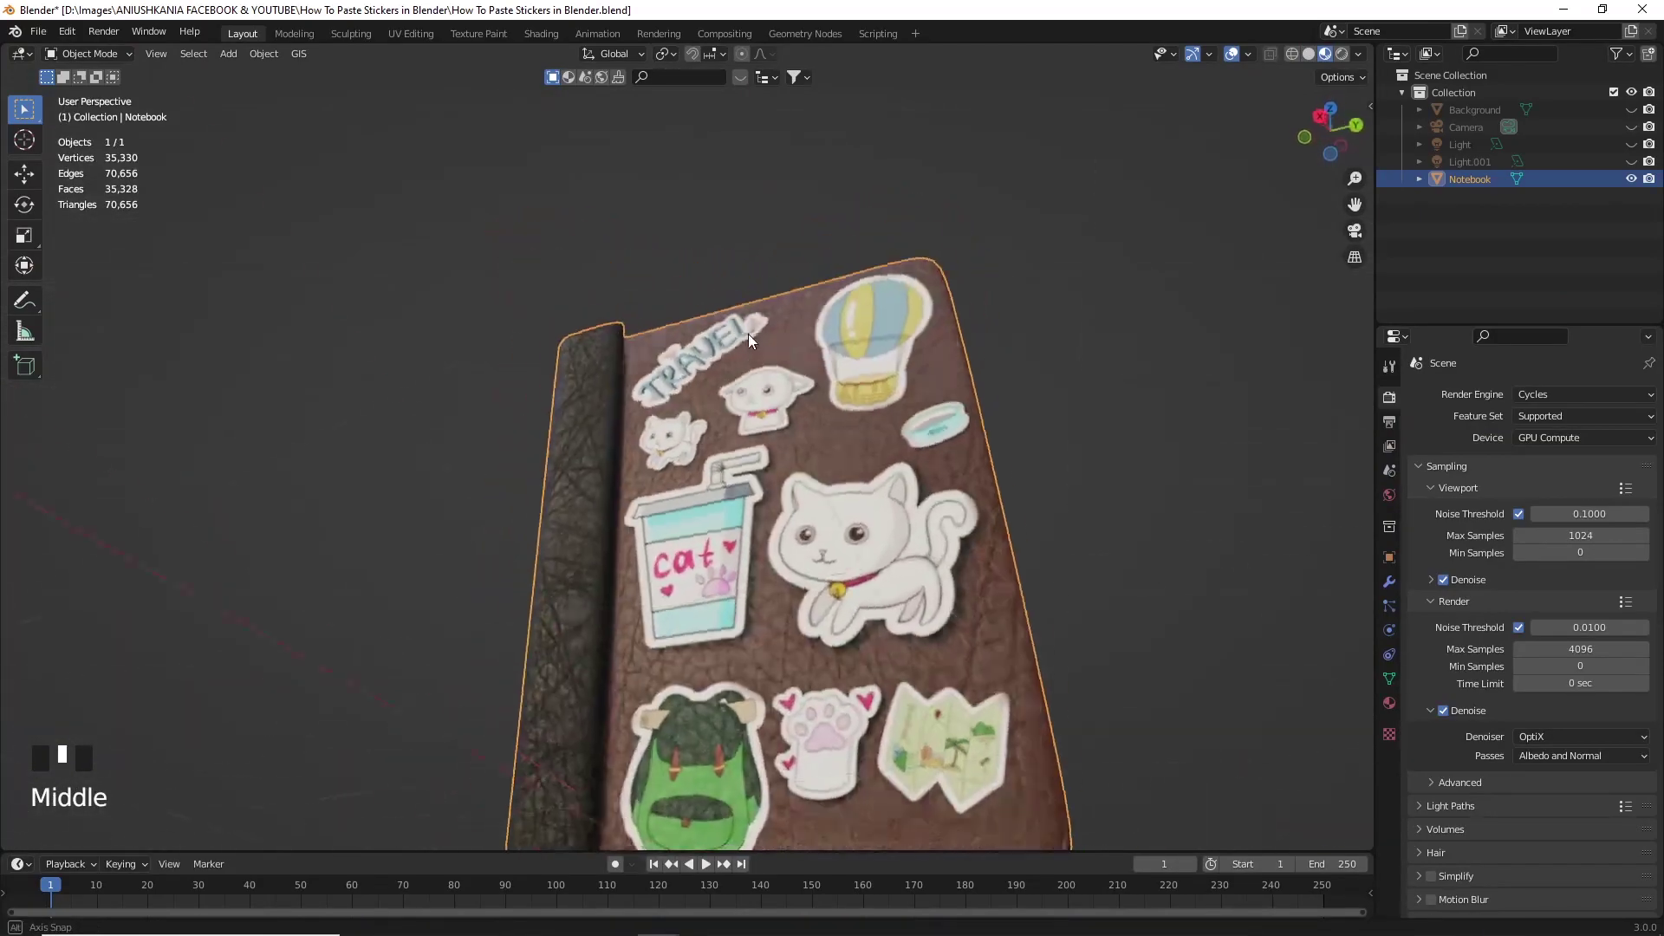
{"action": "scroll", "coordinate": [849, 412], "scroll_direction": "up", "scroll_amount": 2}
{"action": "scroll", "coordinate": [881, 429], "scroll_direction": "down", "scroll_amount": 1}
{"action": "middle_click_drag", "start_coordinate": [881, 429], "coordinate": [970, 455]}
{"action": "scroll", "coordinate": [975, 501], "scroll_direction": "down", "scroll_amount": 5}
{"action": "scroll", "coordinate": [975, 459], "scroll_direction": "up", "scroll_amount": 1}
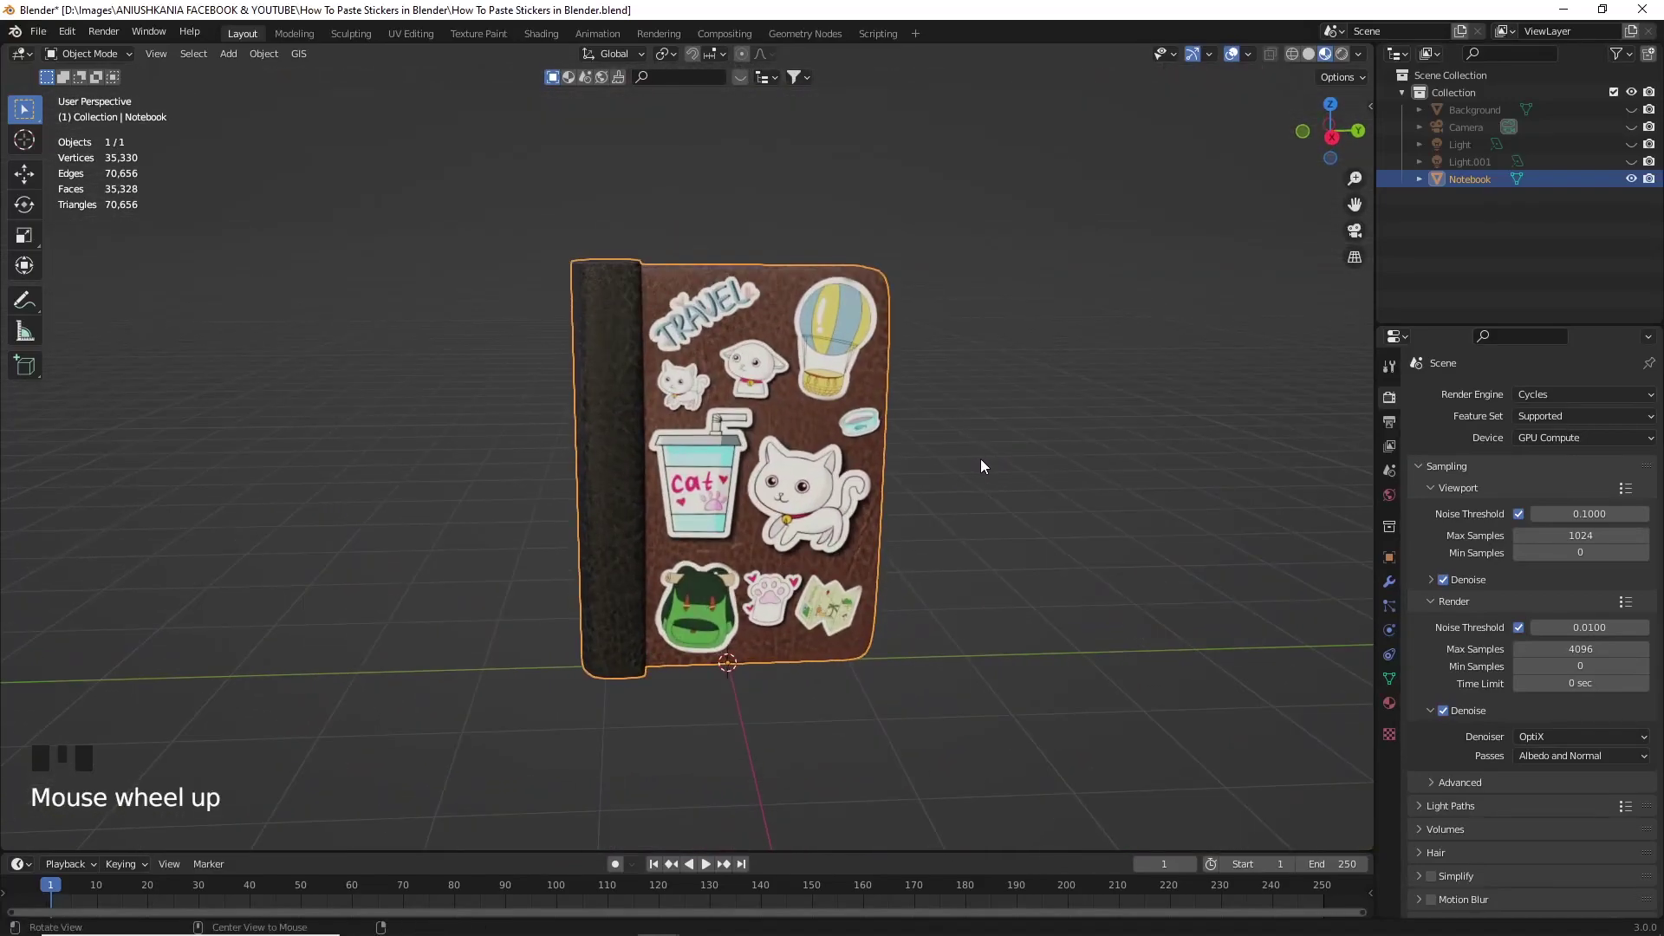
Unhide the backdrop, camera and lights with Alt+H and view through the scene camera.
{"action": "key", "text": "alt+h"}
{"action": "scroll", "coordinate": [938, 486], "scroll_direction": "down", "scroll_amount": 1}
{"action": "middle_click_drag", "start_coordinate": [939, 485], "coordinate": [950, 492]}
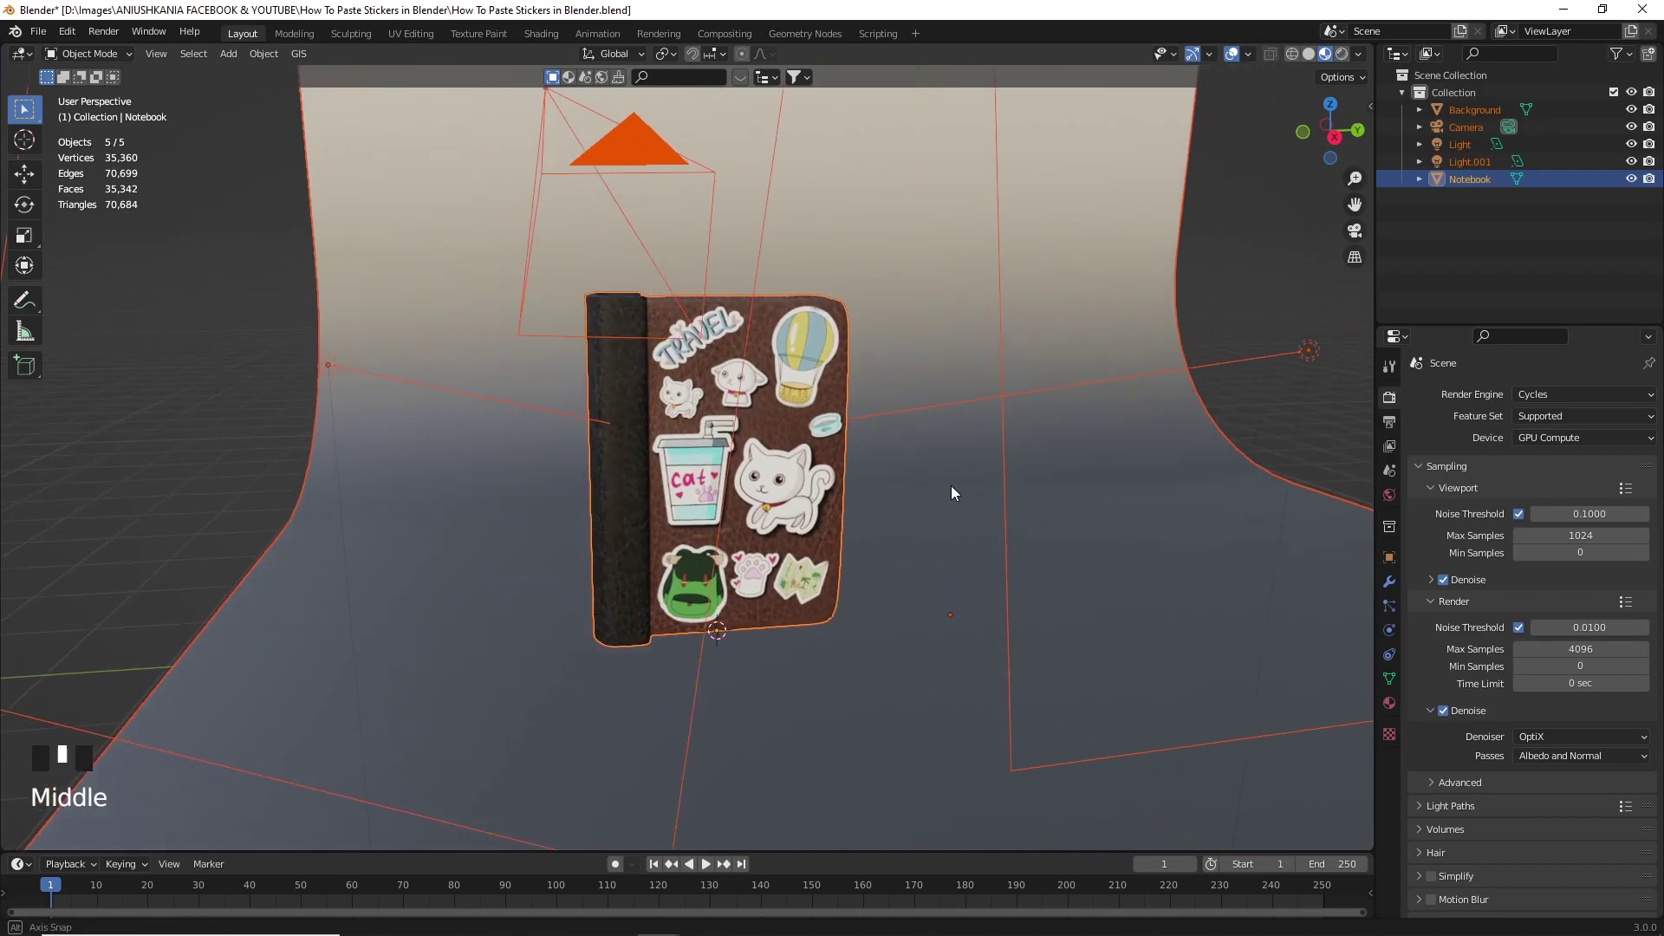
{"action": "key", "text": "KP_0"}
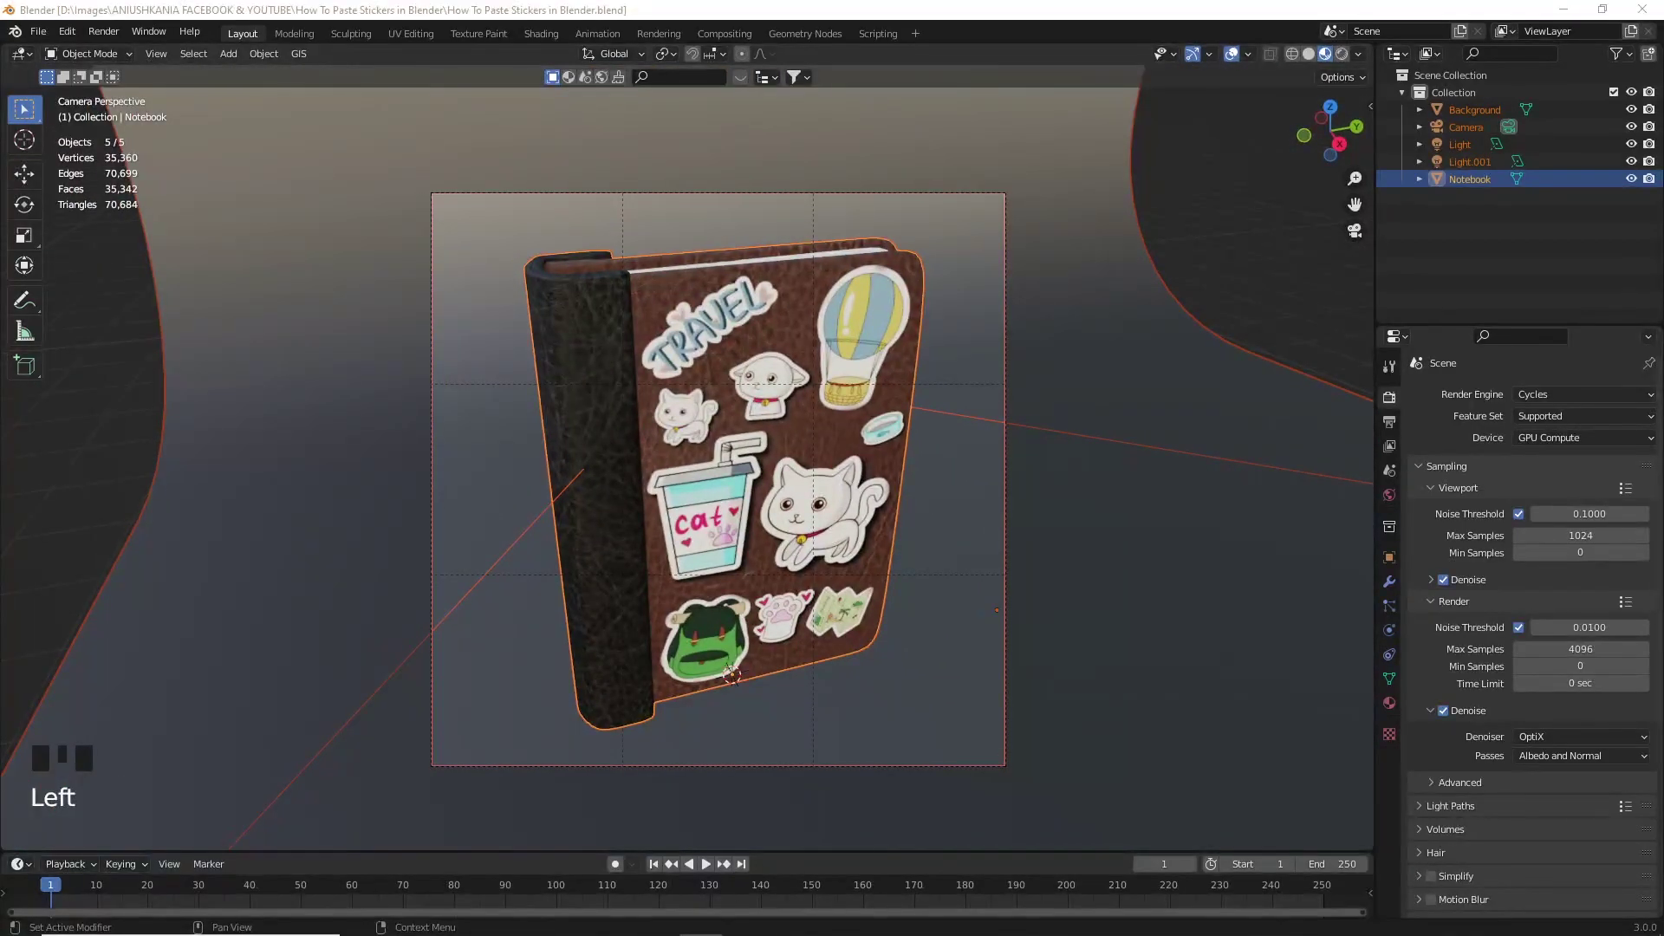
Render a Cycles still from the camera and maximize the Blender Render window.
{"action": "left_click", "coordinate": [103, 32]}
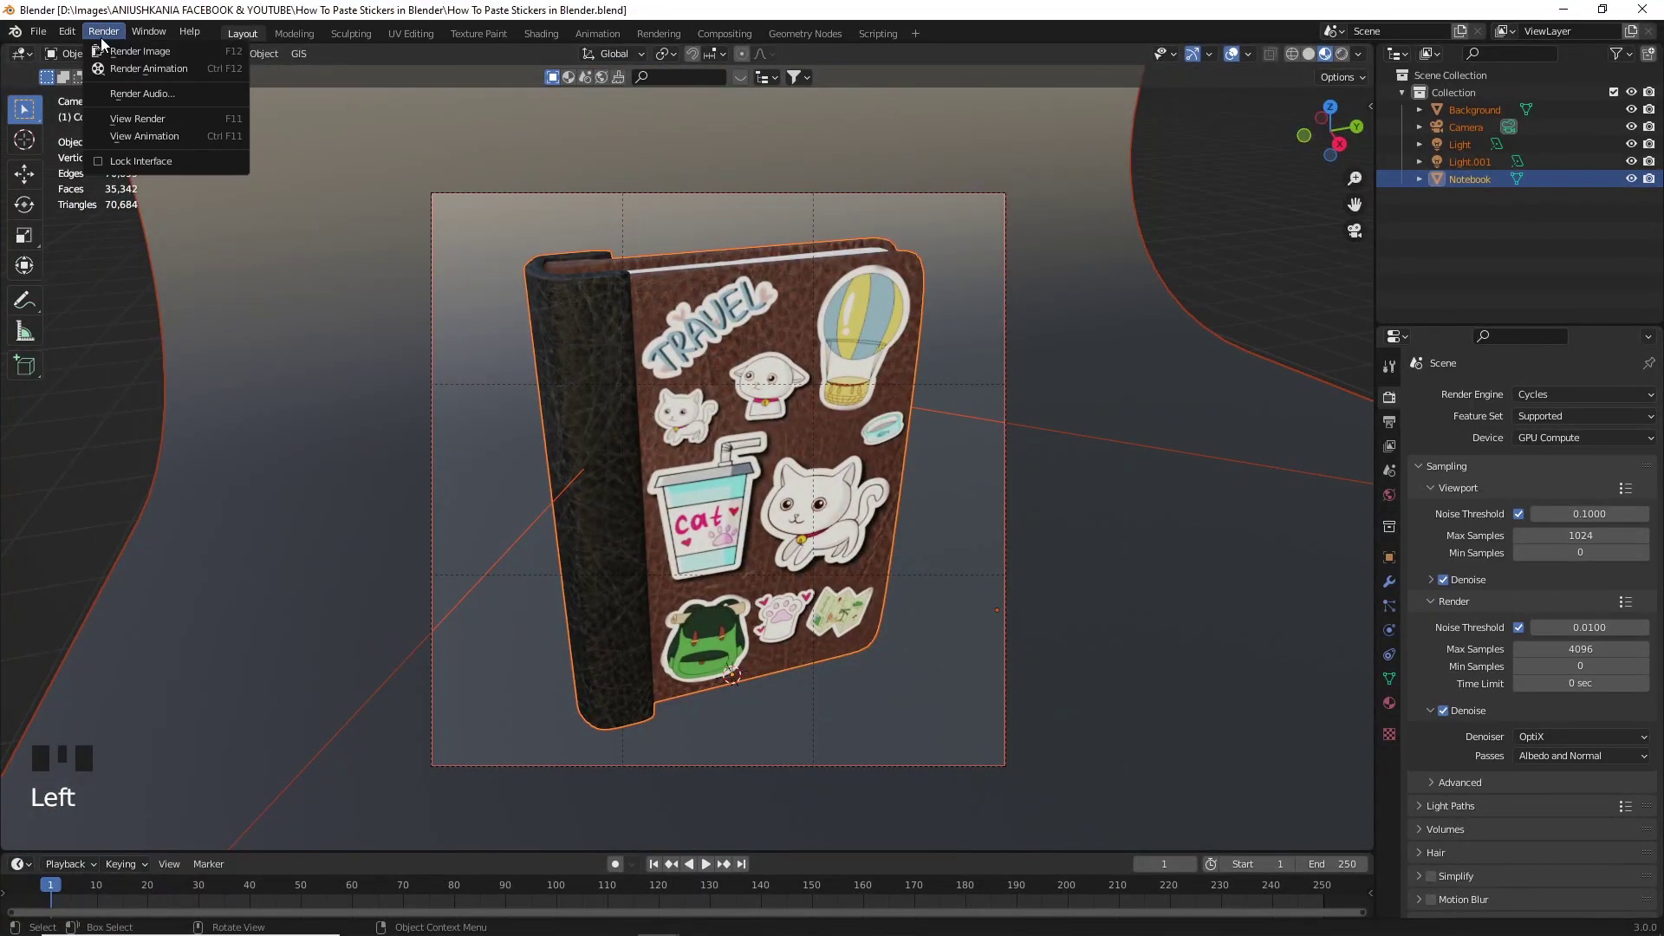
{"action": "left_click", "coordinate": [106, 52]}
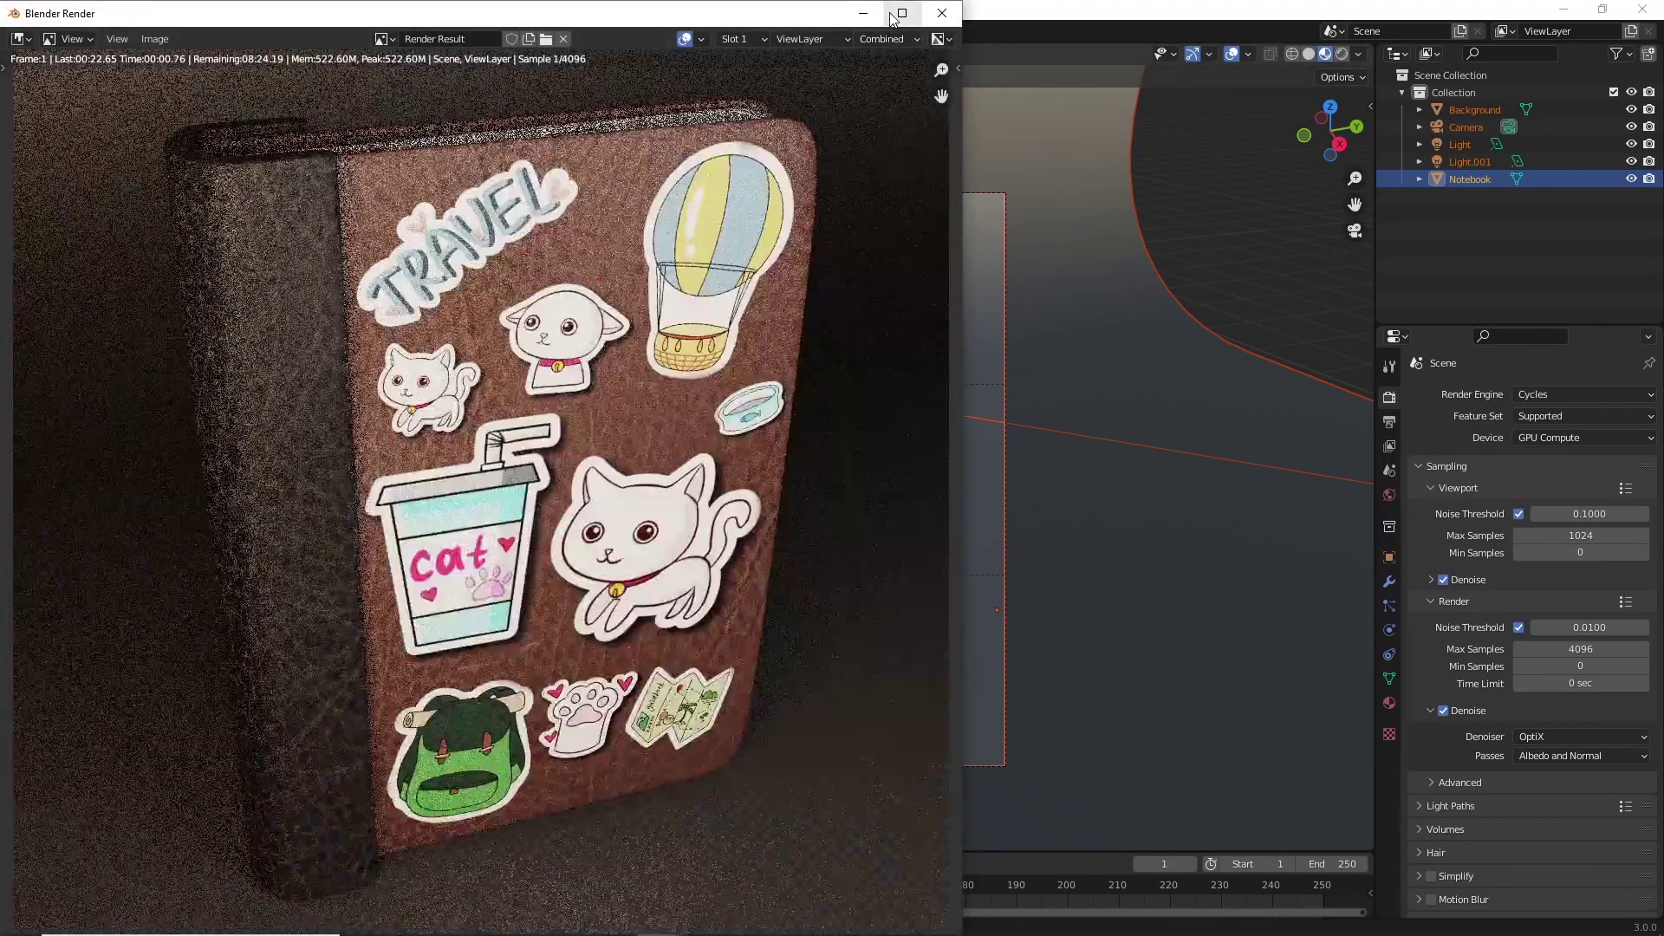
{"action": "left_click", "coordinate": [891, 11]}
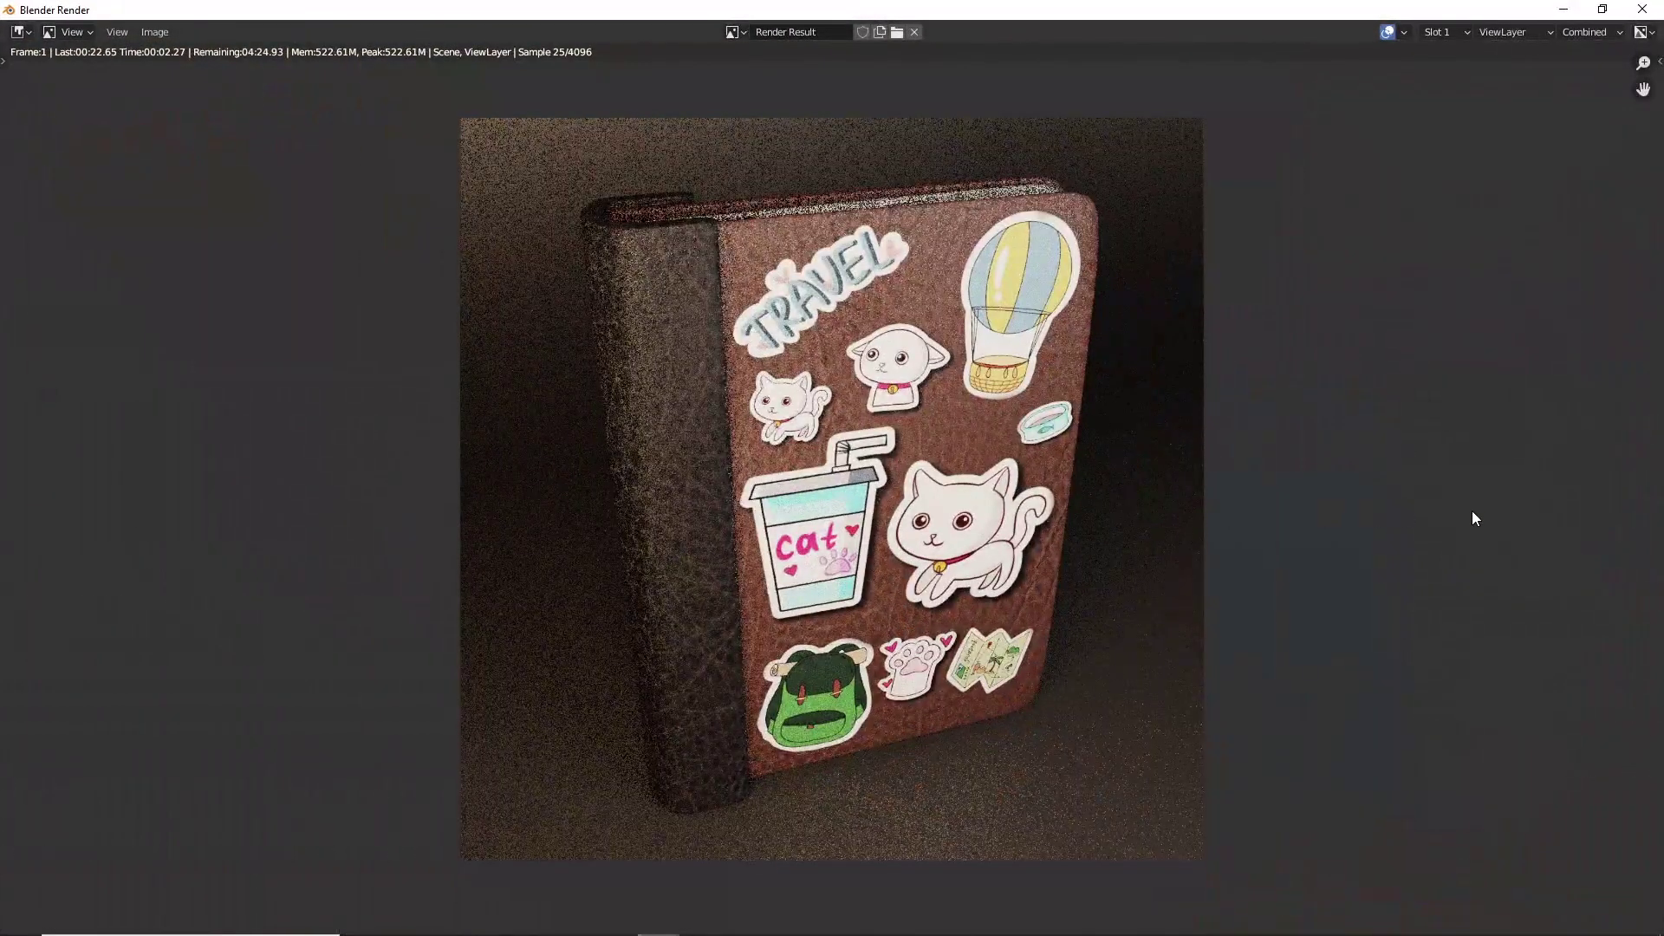